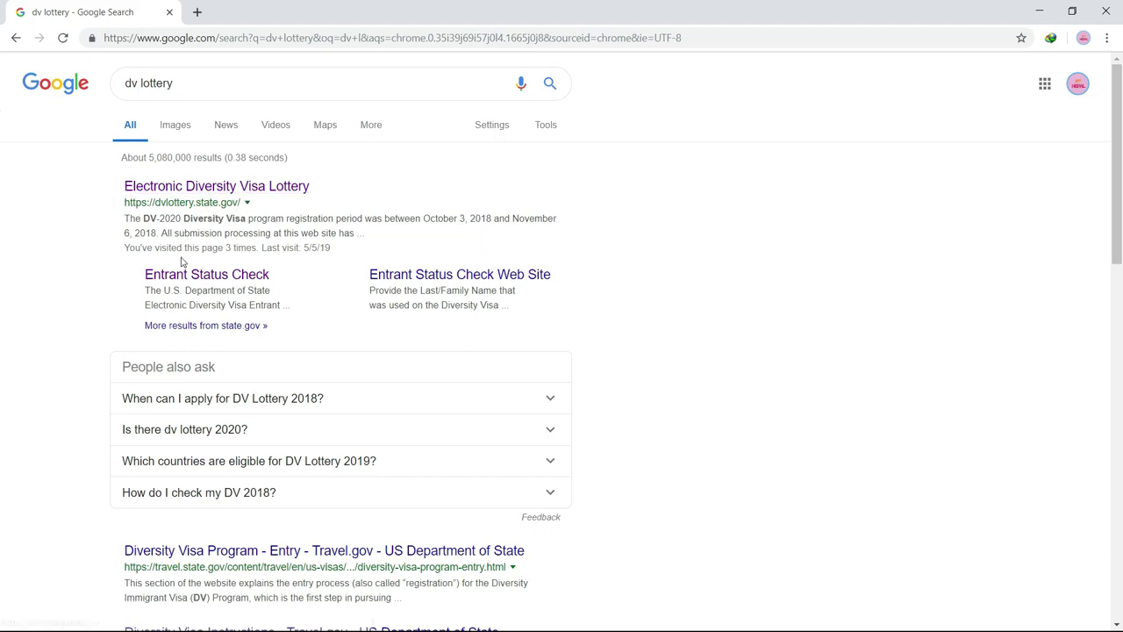
Step: Open the official DV Lottery site and read its DV-2020 registration and 2019 status check notices
{"action": "left_click", "coordinate": [229, 189]}
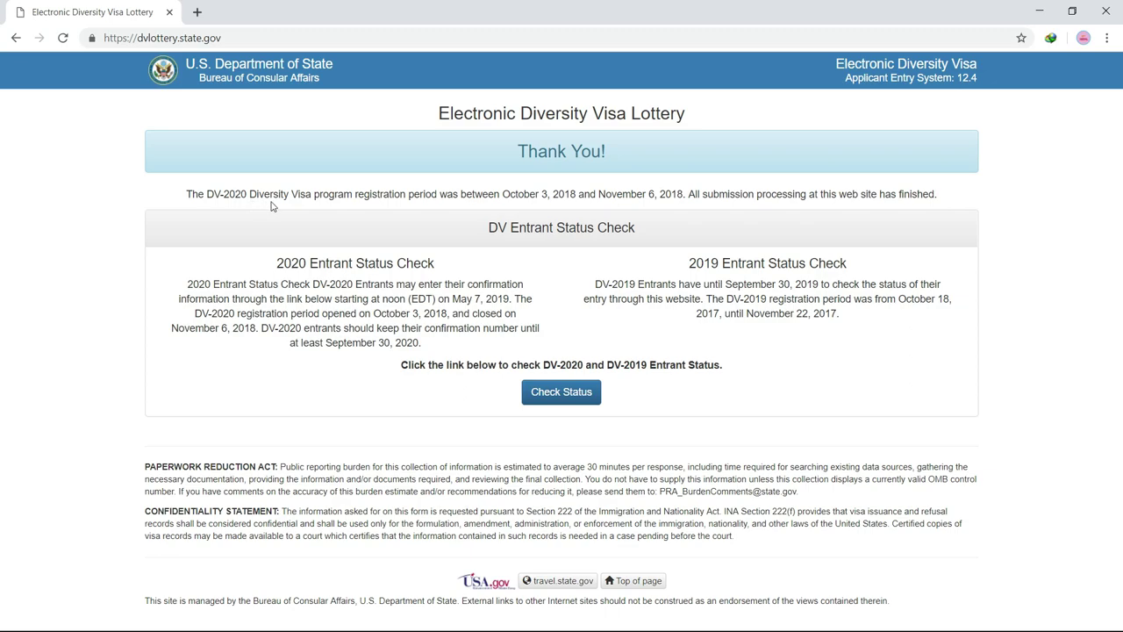
{"action": "double_click", "coordinate": [667, 195]}
{"action": "left_click", "coordinate": [538, 207]}
{"action": "left_click_drag", "start_coordinate": [505, 195], "coordinate": [649, 195]}
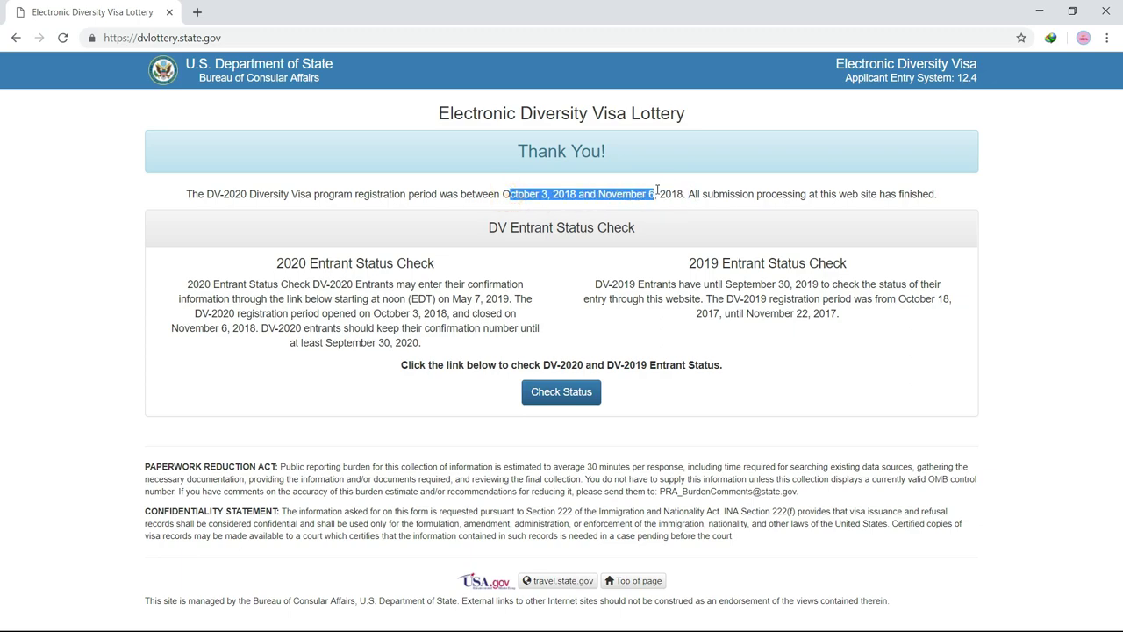
{"action": "left_click", "coordinate": [688, 268]}
{"action": "mouse_move", "coordinate": [689, 268]}
{"action": "left_mouse_down"}
{"action": "mouse_move", "coordinate": [819, 263]}
{"action": "mouse_move", "coordinate": [855, 284]}
{"action": "mouse_move", "coordinate": [859, 313]}
{"action": "mouse_move", "coordinate": [849, 326]}
{"action": "mouse_move", "coordinate": [737, 263]}
{"action": "mouse_move", "coordinate": [669, 259]}
{"action": "left_mouse_up"}
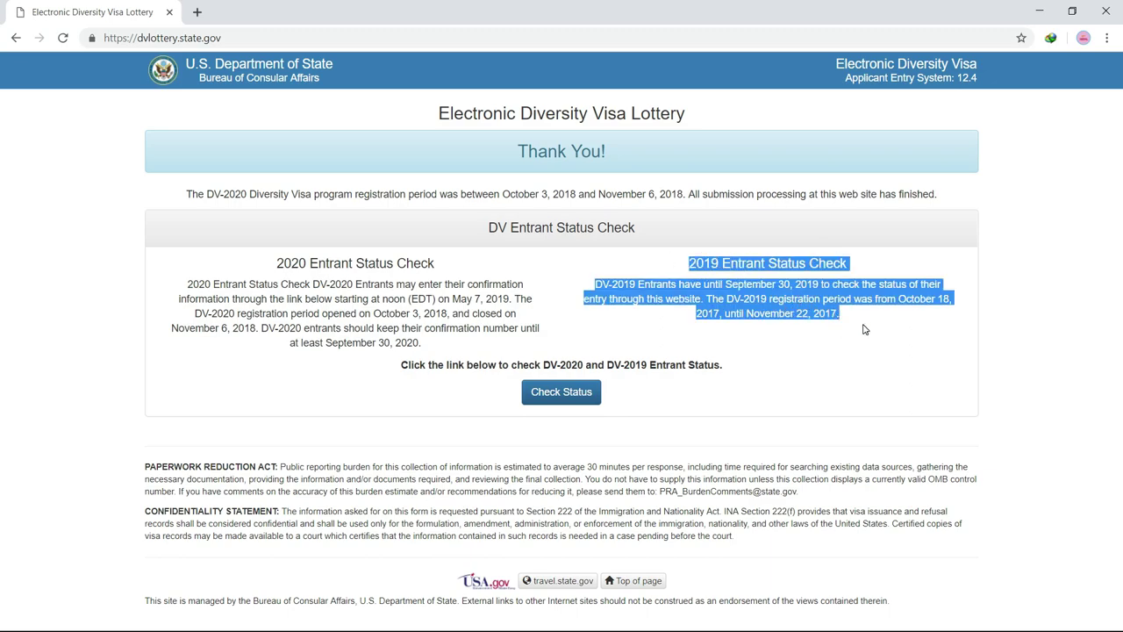
{"action": "left_click", "coordinate": [863, 325]}
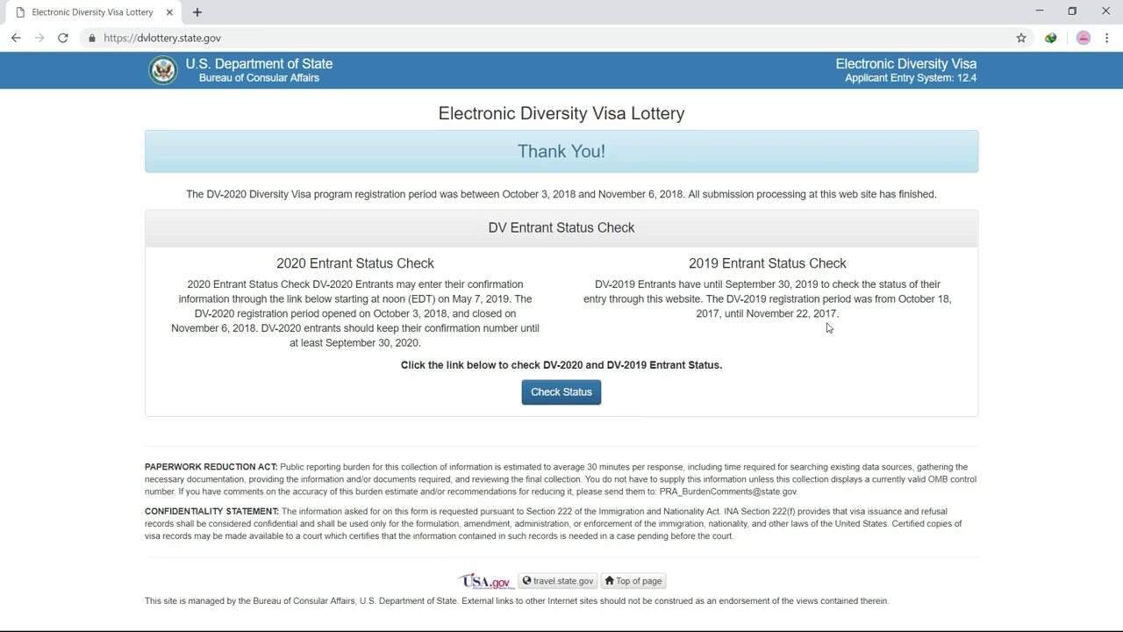
{"action": "left_click_drag", "start_coordinate": [853, 325], "coordinate": [687, 261]}
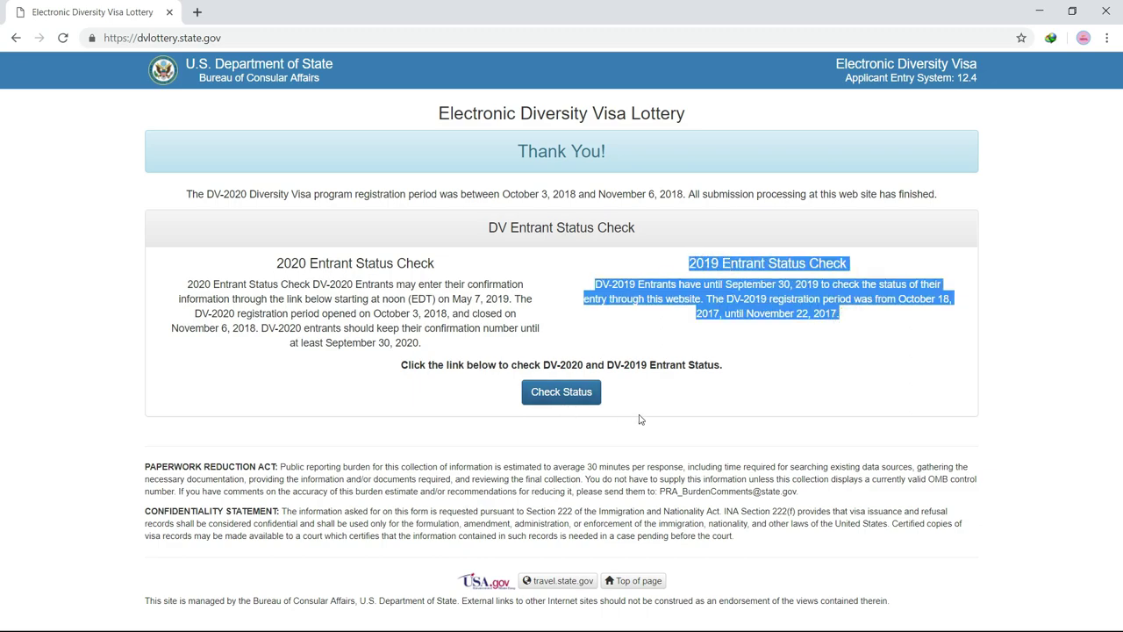
{"action": "left_click", "coordinate": [733, 393]}
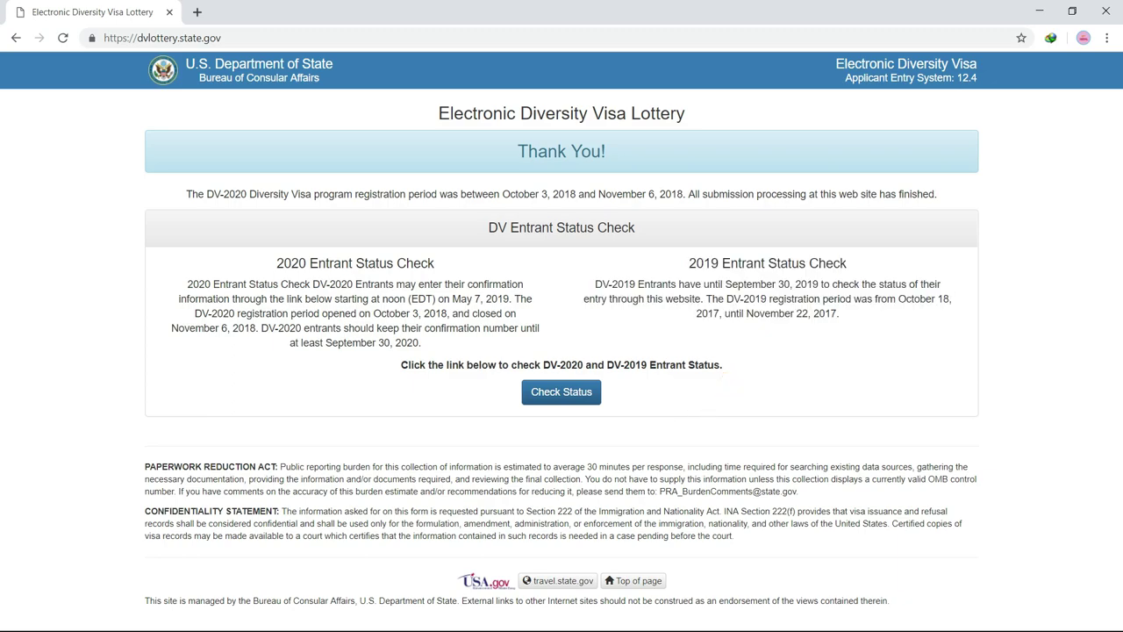
Step: Minimize Chrome to check today's date on the taskbar clock, then restore the DV Lottery page
{"action": "left_click", "coordinate": [1039, 12]}
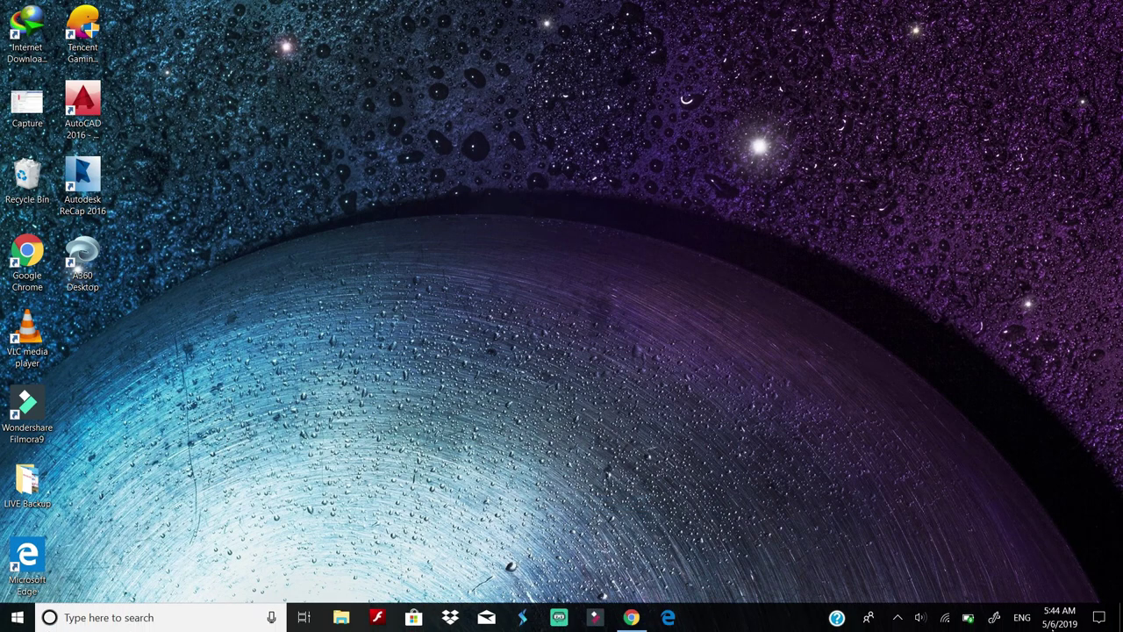
{"action": "left_click", "coordinate": [1057, 625]}
{"action": "left_click", "coordinate": [701, 287]}
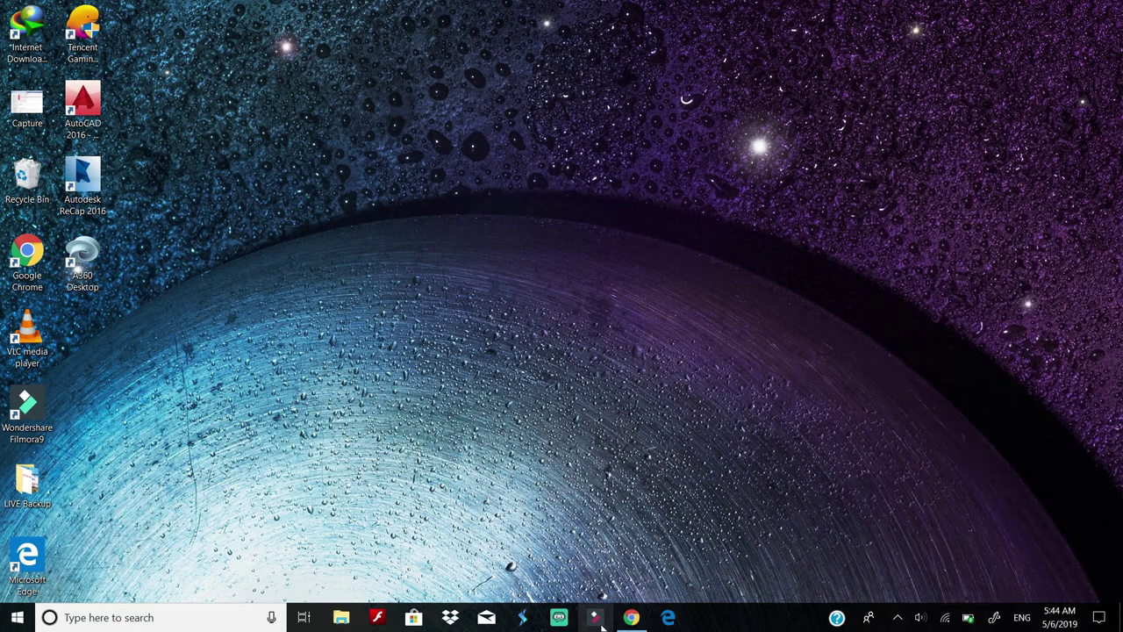
{"action": "left_click", "coordinate": [631, 617]}
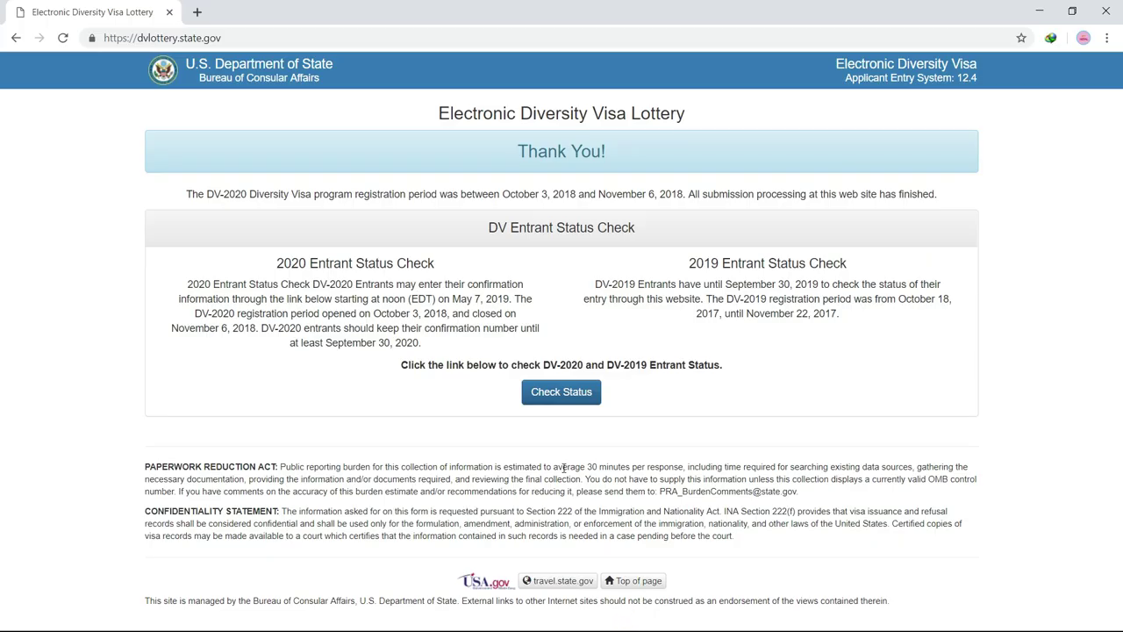
Step: Start the entrant status check and continue past the Welcome page to the entrant form
{"action": "left_click", "coordinate": [579, 395]}
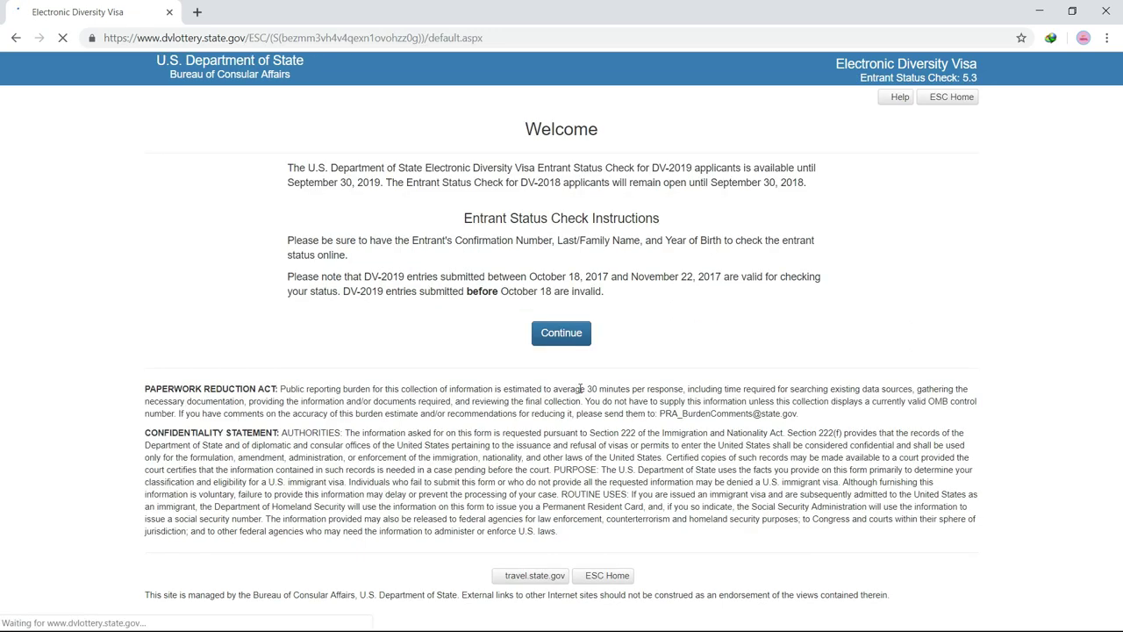
{"action": "left_click", "coordinate": [551, 340]}
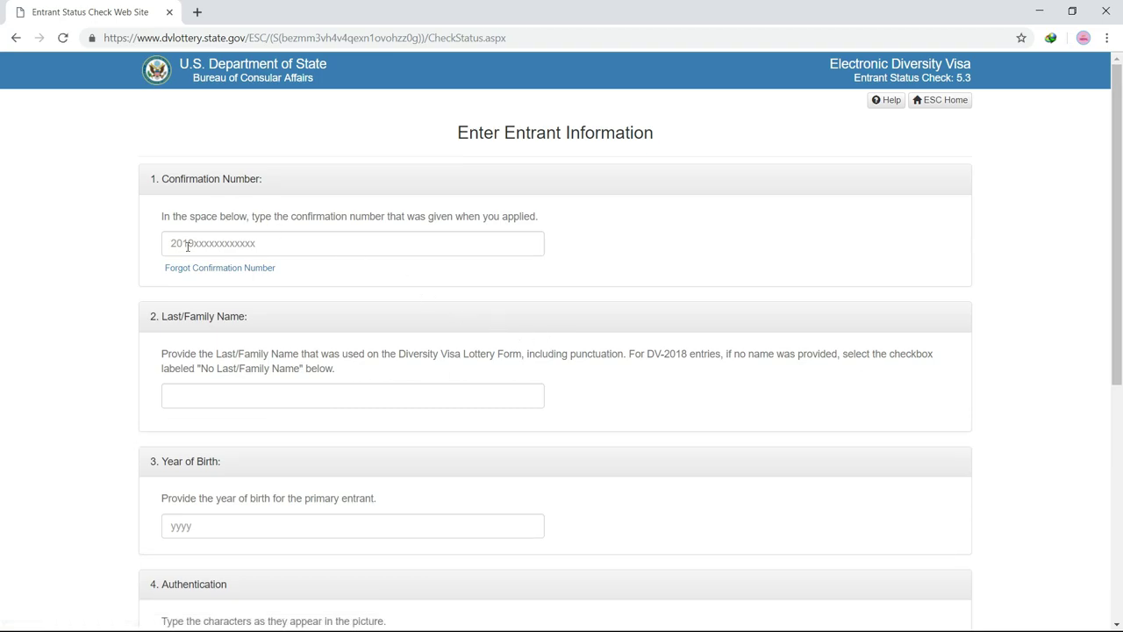
Step: Scroll through the empty entrant form, trying the Year of Birth and authentication fields
{"action": "scroll", "coordinate": [188, 249], "scroll_direction": "down", "scroll_amount": 2}
{"action": "left_click", "coordinate": [208, 379]}
{"action": "scroll", "coordinate": [206, 368], "scroll_direction": "down", "scroll_amount": 1}
{"action": "left_click", "coordinate": [186, 306]}
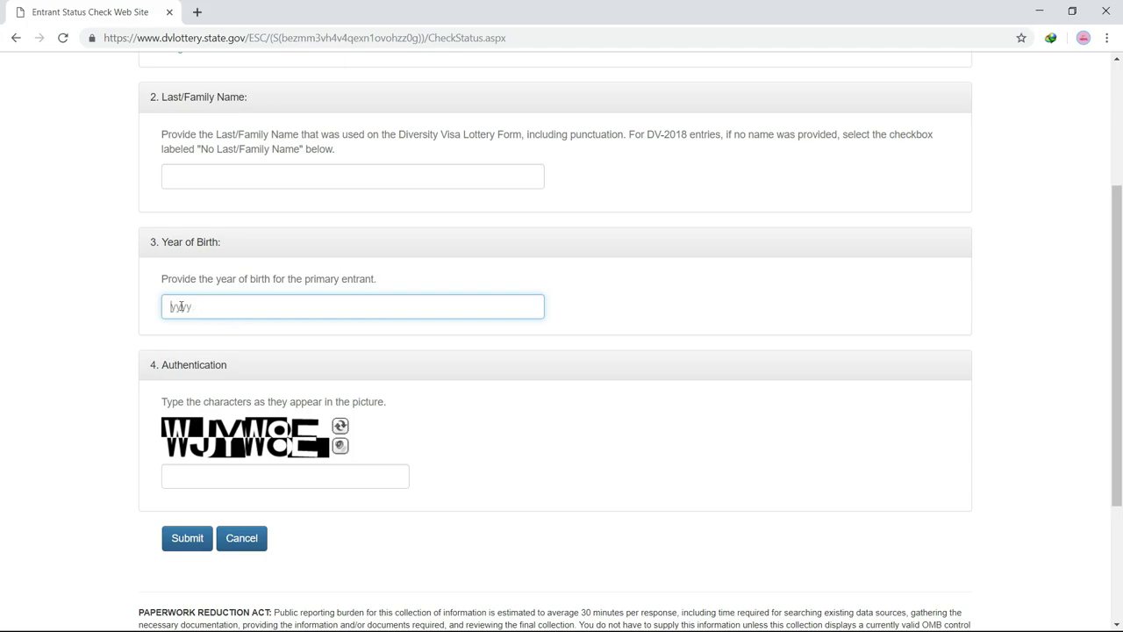
{"action": "scroll", "coordinate": [180, 306], "scroll_direction": "down", "scroll_amount": 2}
{"action": "left_click", "coordinate": [305, 336]}
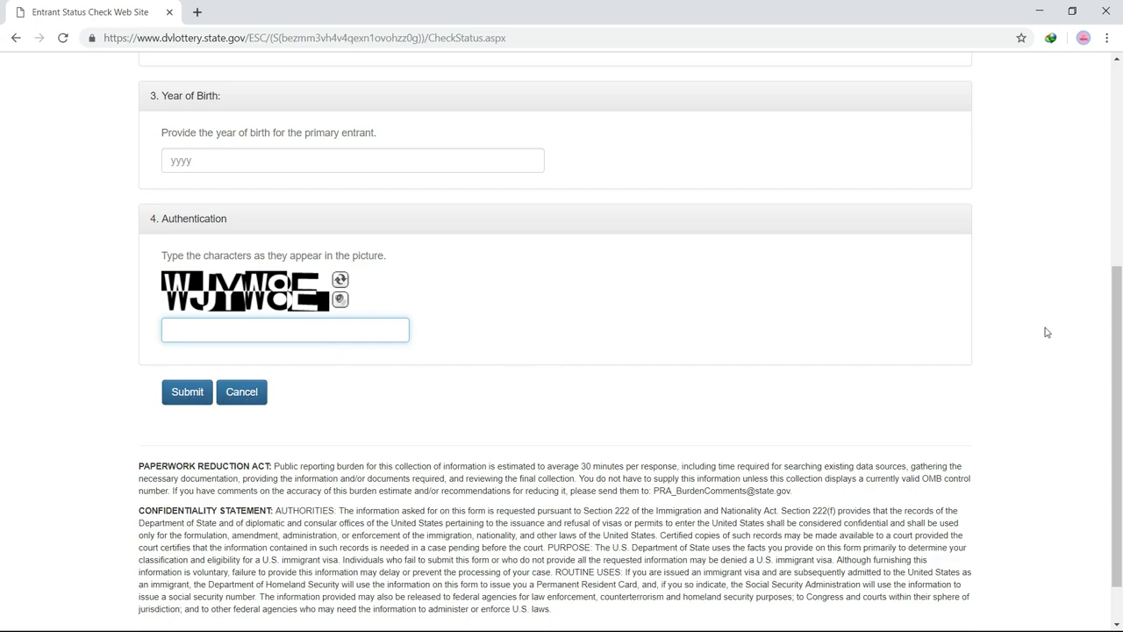
{"action": "scroll", "coordinate": [2, 363], "scroll_direction": "up", "scroll_amount": 4}
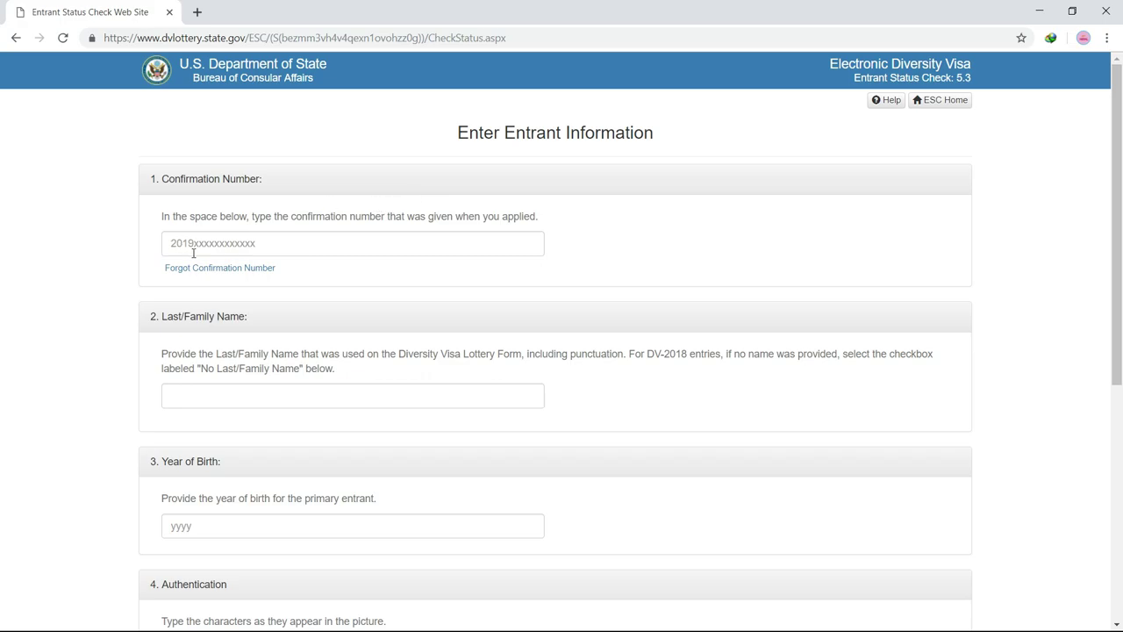
{"action": "left_click", "coordinate": [55, 246]}
{"action": "left_click", "coordinate": [185, 244]}
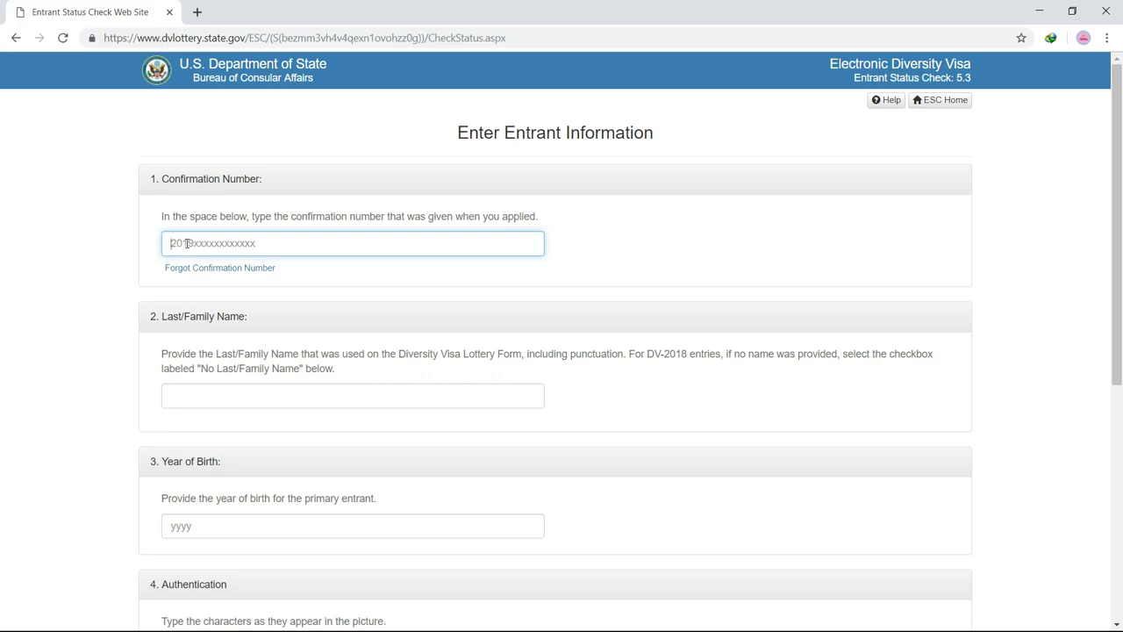
{"action": "left_click", "coordinate": [175, 243]}
{"action": "left_click", "coordinate": [284, 244]}
{"action": "left_click", "coordinate": [172, 245]}
{"action": "left_click", "coordinate": [195, 244]}
{"action": "left_click", "coordinate": [228, 246]}
{"action": "type", "text": "2"}
{"action": "type", "text": "020o0"}
{"action": "key", "text": "BackSpace"}
{"action": "type", "text": "8B"}
{"action": "key", "text": "BackSpace"}
{"action": "key", "text": "BackSpace"}
{"action": "type", "text": "b"}
{"action": "key", "text": "BackSpace"}
{"action": "type", "text": "B"}
{"action": "key", "text": "BackSpace"}
{"action": "key", "text": "BackSpace"}
{"action": "key", "text": "BackSpace"}
{"action": "left_click", "coordinate": [85, 265]}
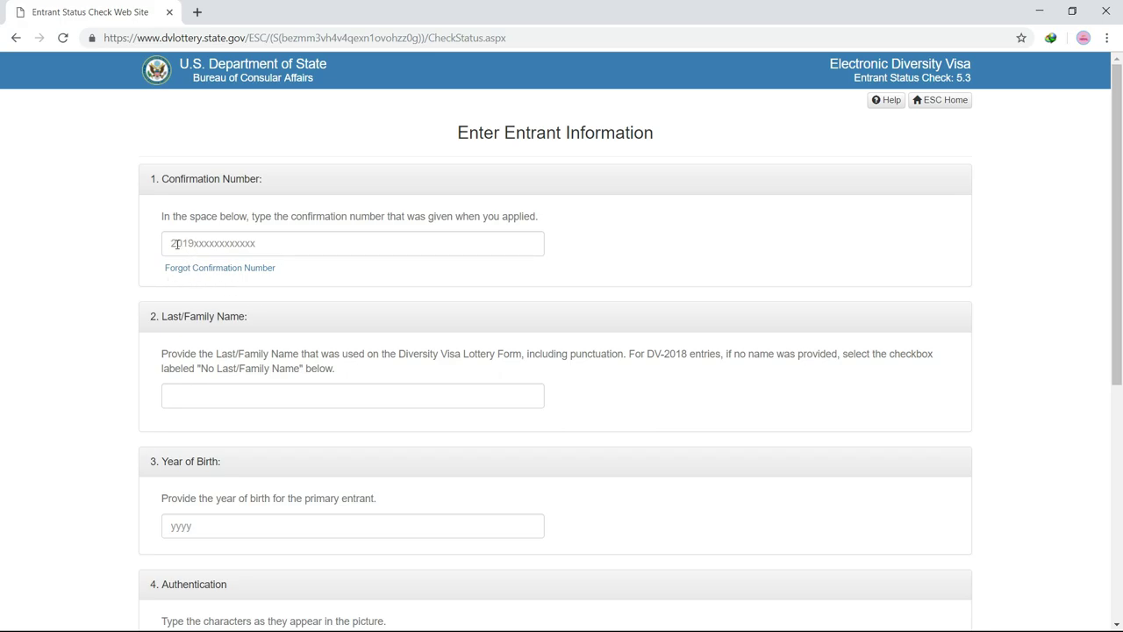
{"action": "left_click", "coordinate": [176, 243]}
{"action": "left_click", "coordinate": [207, 244]}
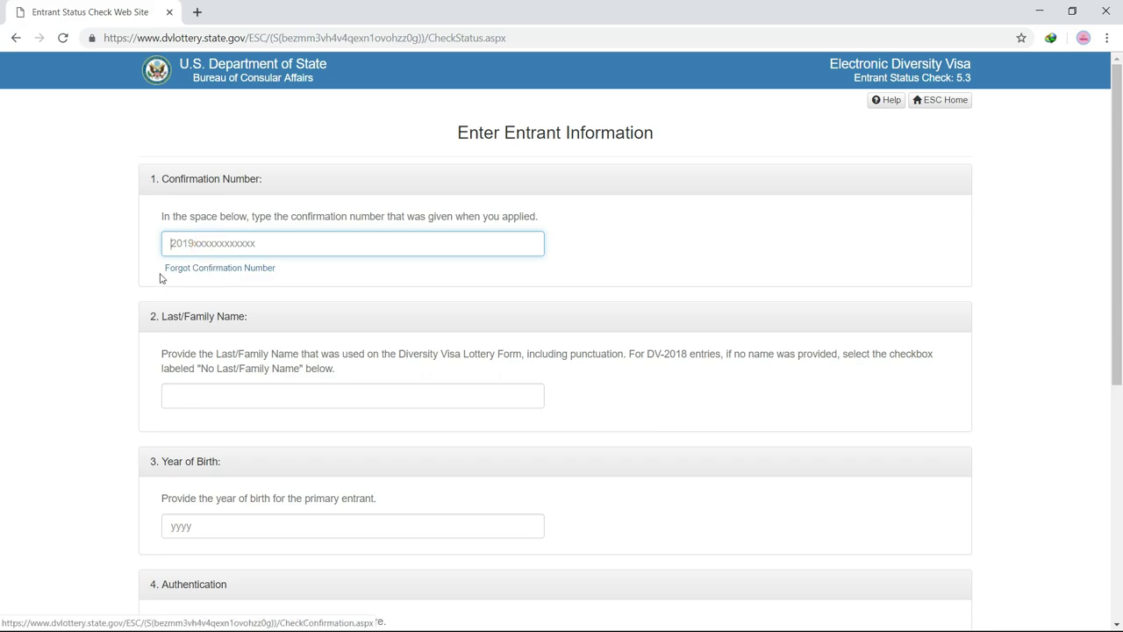
Step: Choose 'Forgot Confirmation Number' and select program year 2019 on the Verify Entrant page
{"action": "left_click", "coordinate": [233, 271]}
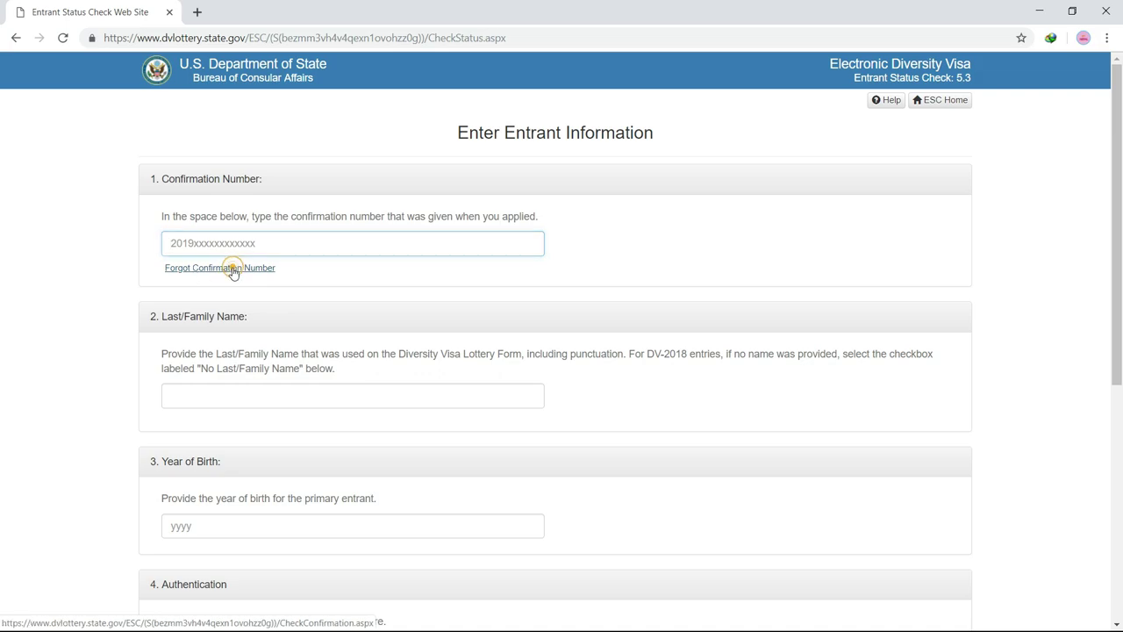
{"action": "left_click", "coordinate": [212, 274]}
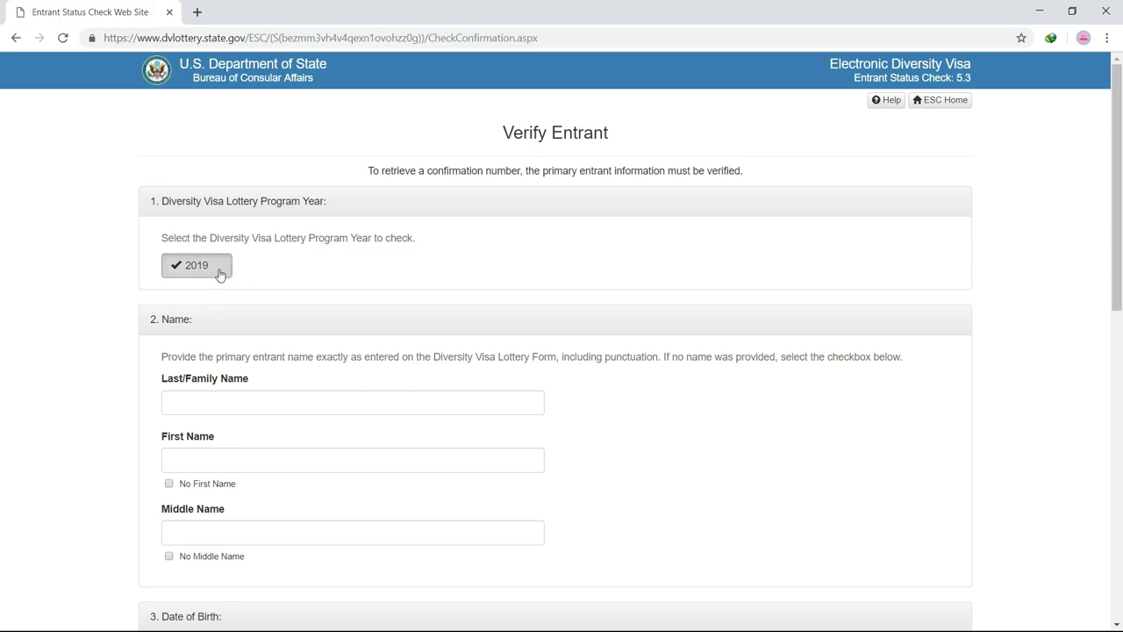
{"action": "scroll", "coordinate": [263, 273], "scroll_direction": "down", "scroll_amount": 2}
{"action": "scroll", "coordinate": [265, 271], "scroll_direction": "up", "scroll_amount": 1}
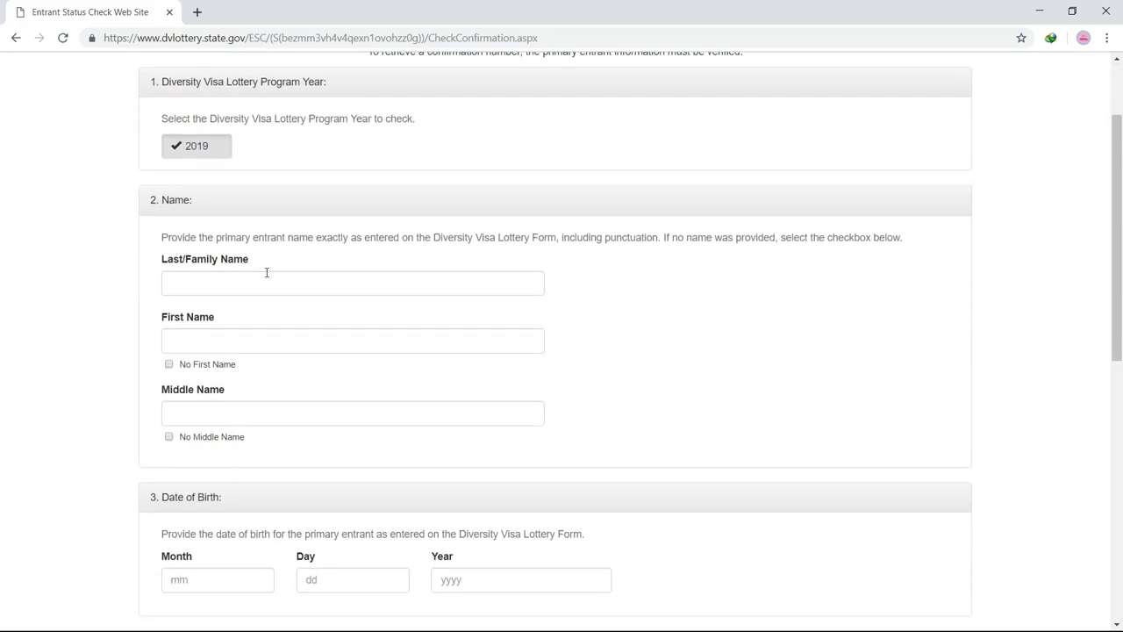
{"action": "scroll", "coordinate": [256, 289], "scroll_direction": "down", "scroll_amount": 1}
{"action": "scroll", "coordinate": [262, 312], "scroll_direction": "down", "scroll_amount": 1}
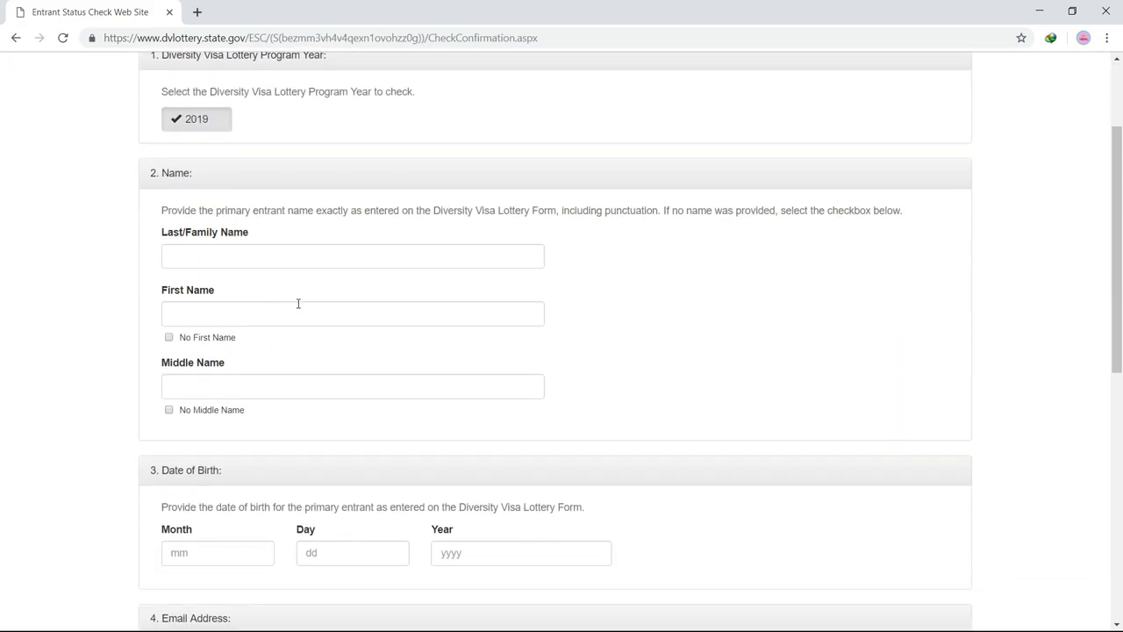
Step: Enter the entrant's last and first names and tick 'No Middle Name'
{"action": "left_click", "coordinate": [248, 259]}
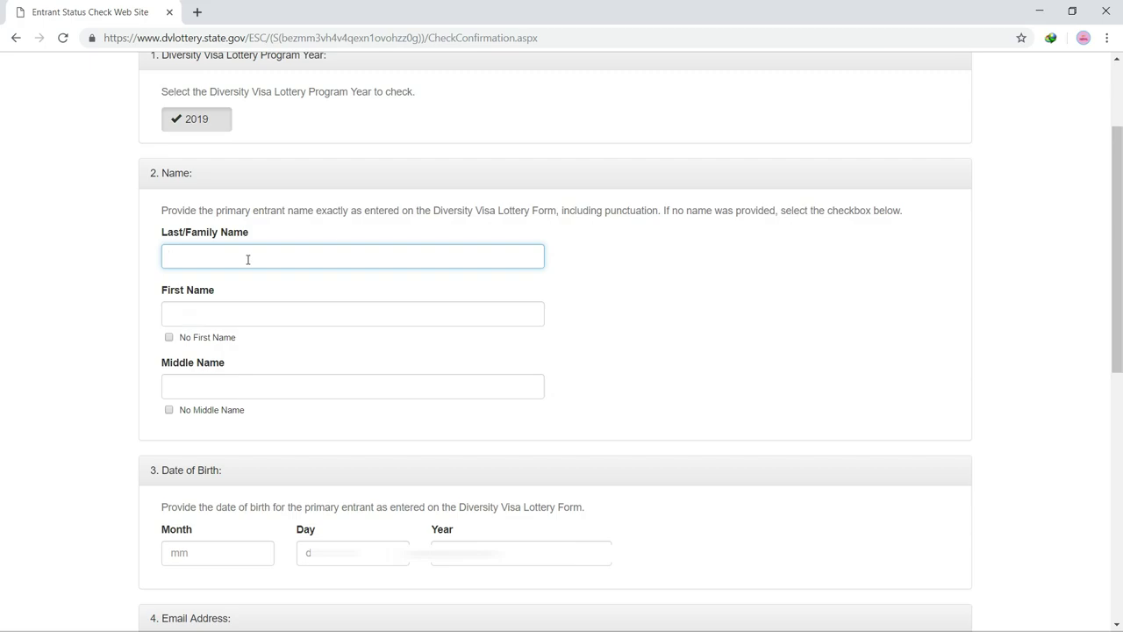
{"action": "type", "text": "KC"}
{"action": "left_click", "coordinate": [222, 303]}
{"action": "type", "text": "DI"}
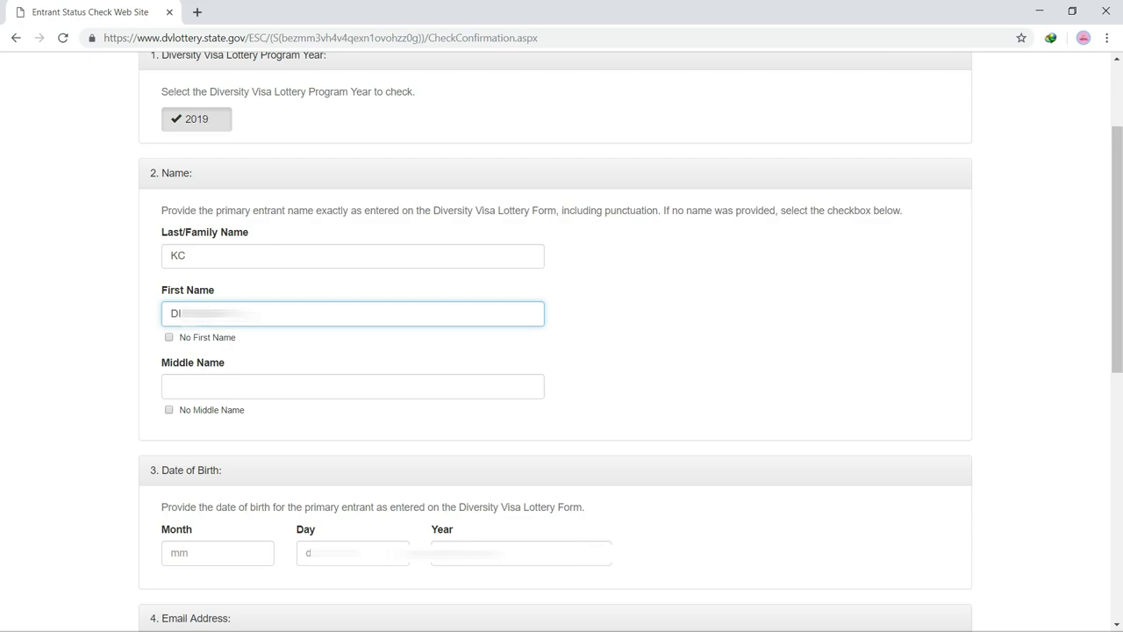
{"action": "left_click", "coordinate": [187, 387]}
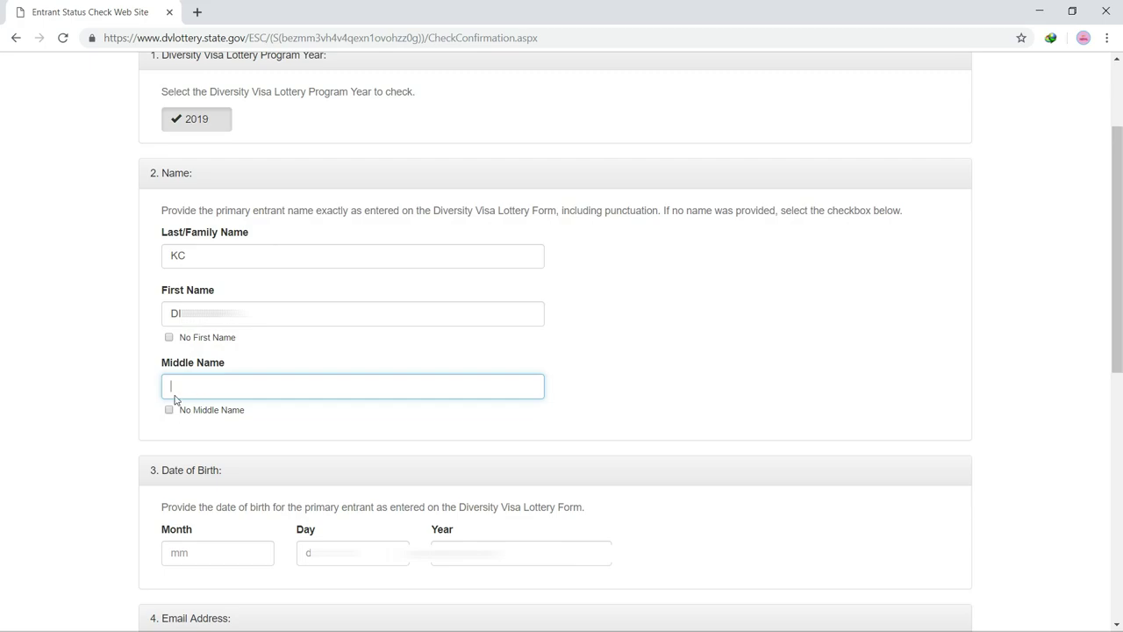
{"action": "left_click", "coordinate": [170, 337]}
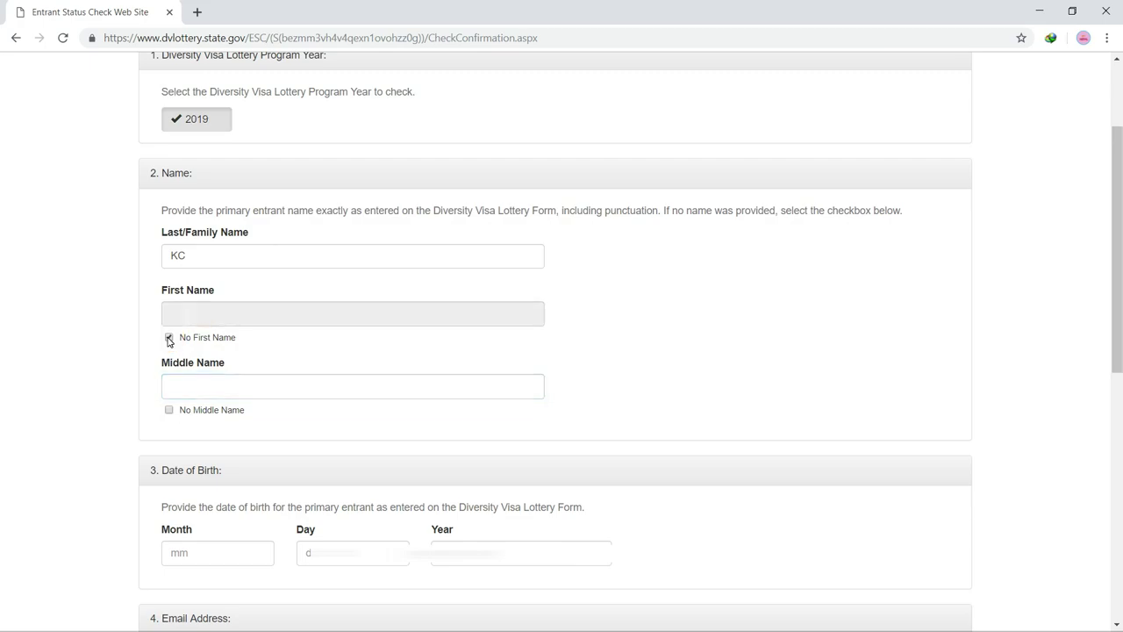
{"action": "left_click", "coordinate": [169, 338]}
{"action": "left_click", "coordinate": [169, 338]}
{"action": "left_click", "coordinate": [169, 338]}
{"action": "left_click", "coordinate": [179, 316]}
{"action": "type", "text": "DI"}
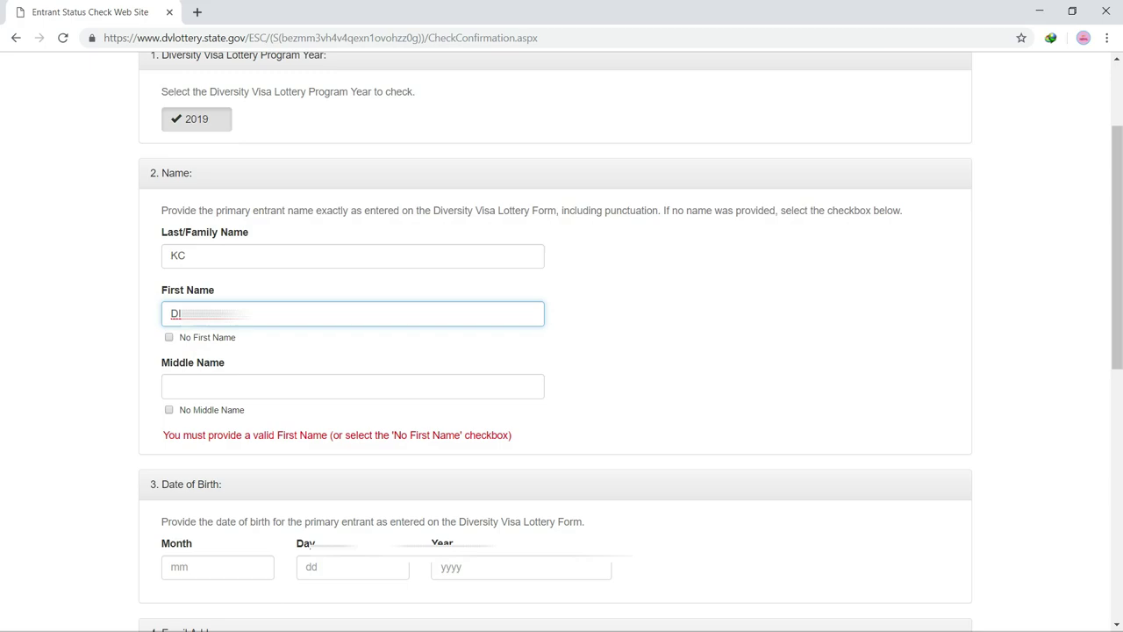
{"action": "left_click", "coordinate": [183, 384]}
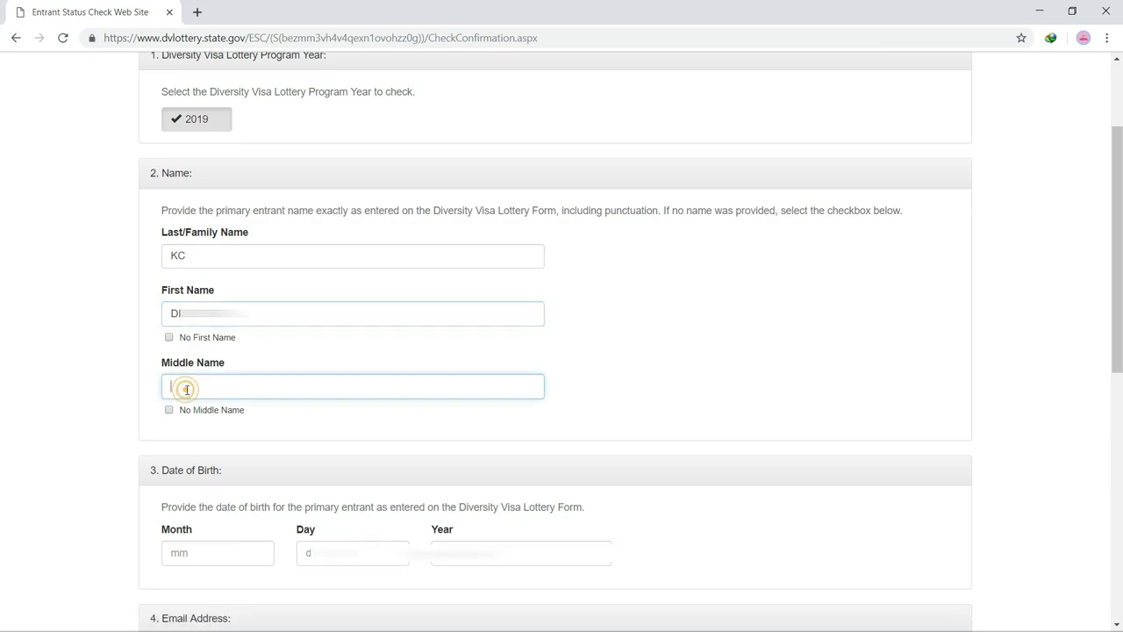
{"action": "left_click", "coordinate": [169, 410]}
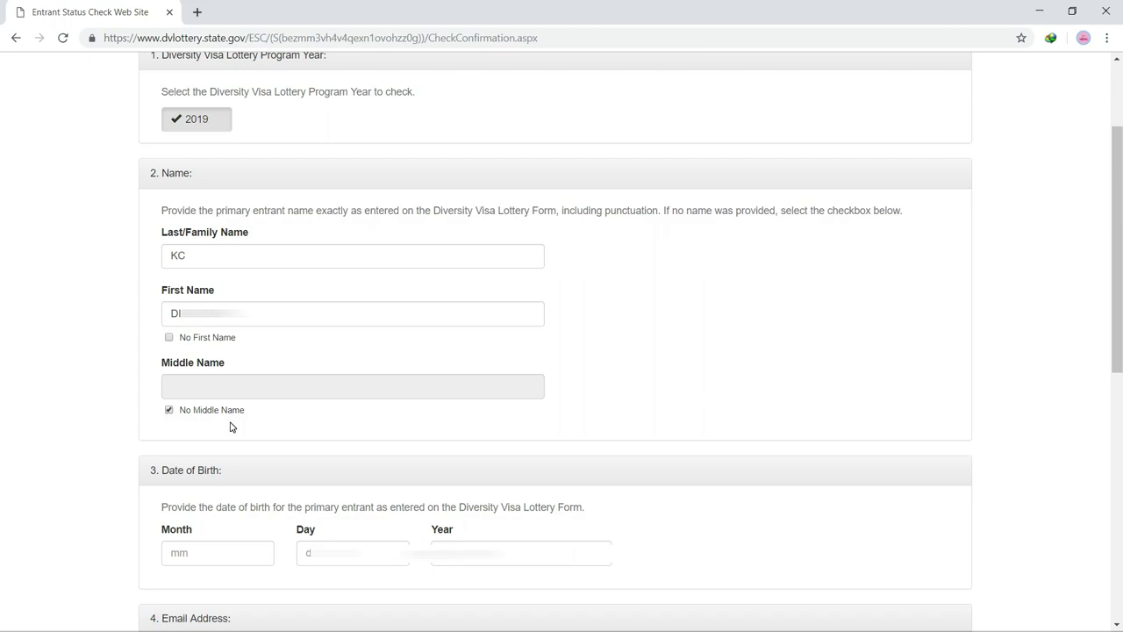
Step: Enter birth month 04 in the date of birth fields and open a new browser tab
{"action": "left_click", "coordinate": [213, 556]}
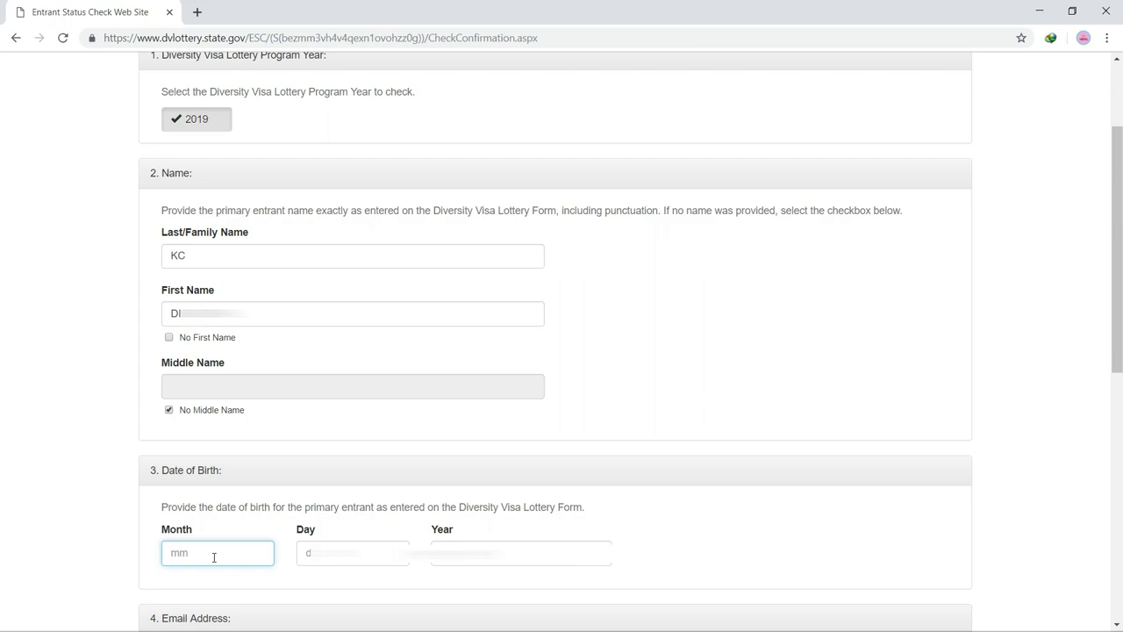
{"action": "type", "text": "04"}
{"action": "key", "text": "Tab"}
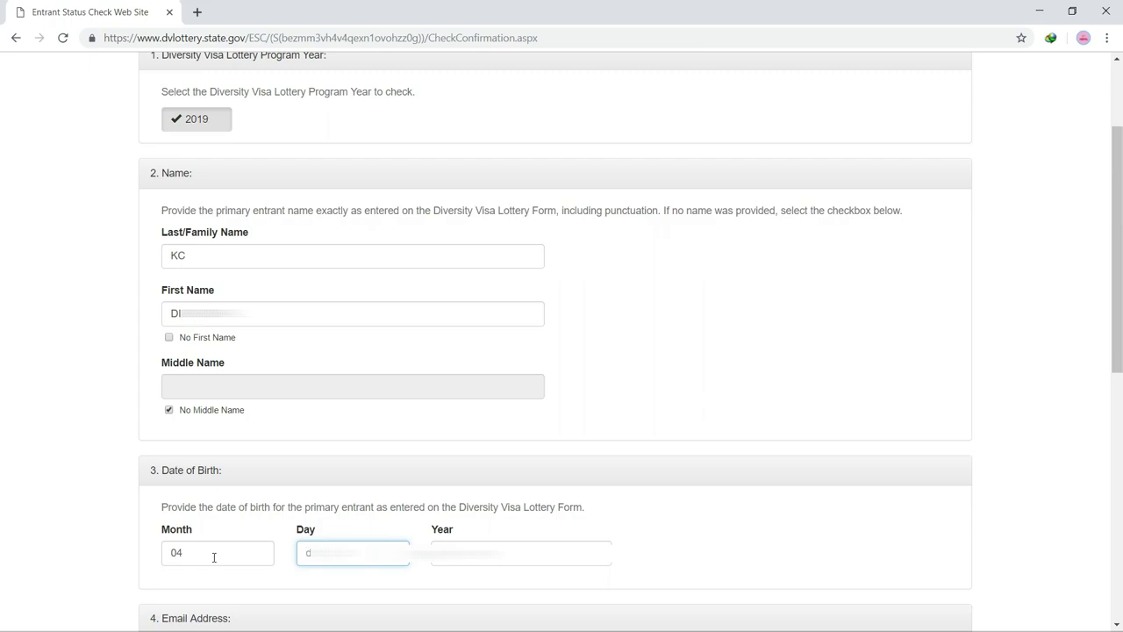
{"action": "key", "text": "Tab"}
{"action": "left_click", "coordinate": [640, 570]}
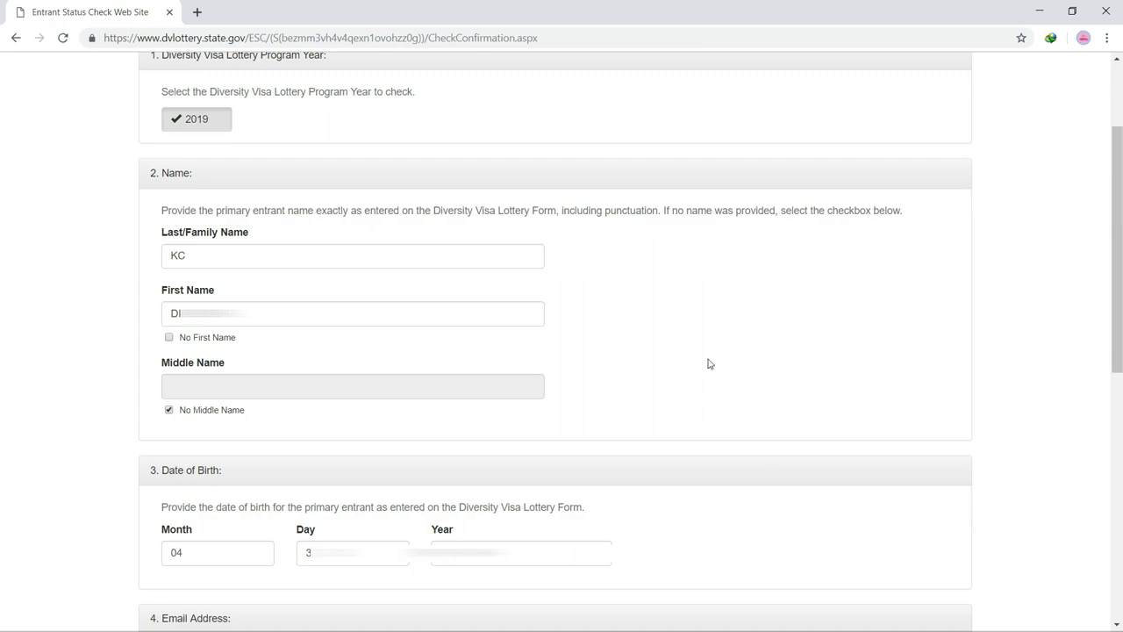
{"action": "left_click", "coordinate": [193, 14]}
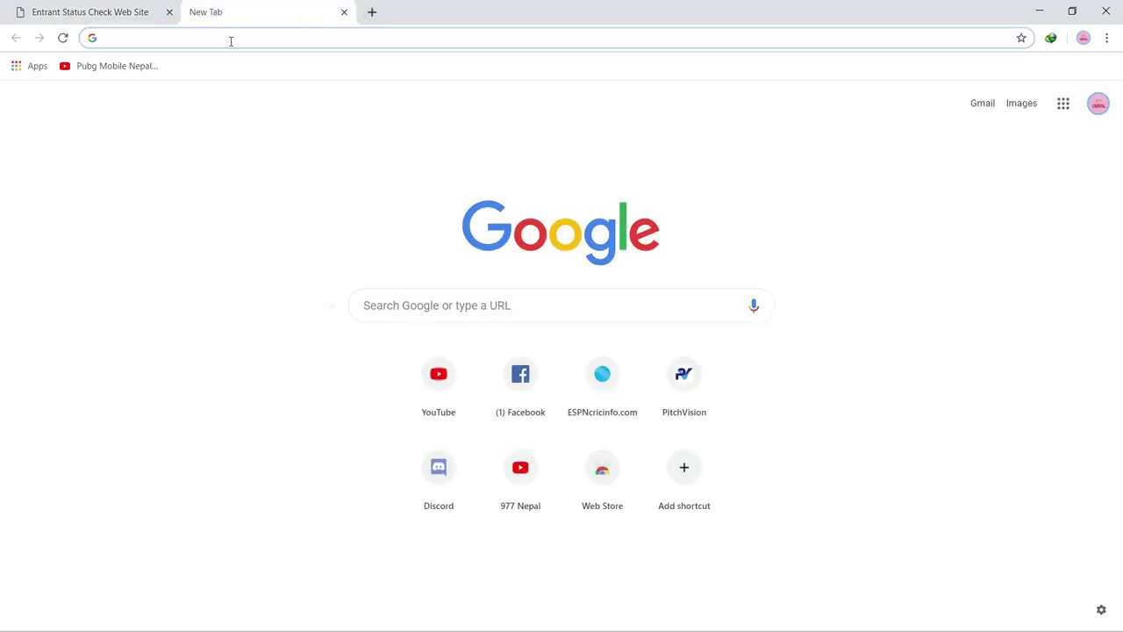
Step: Search Google for 'ad to bs' date converters, then close that tab
{"action": "type", "text": "ad to bs"}
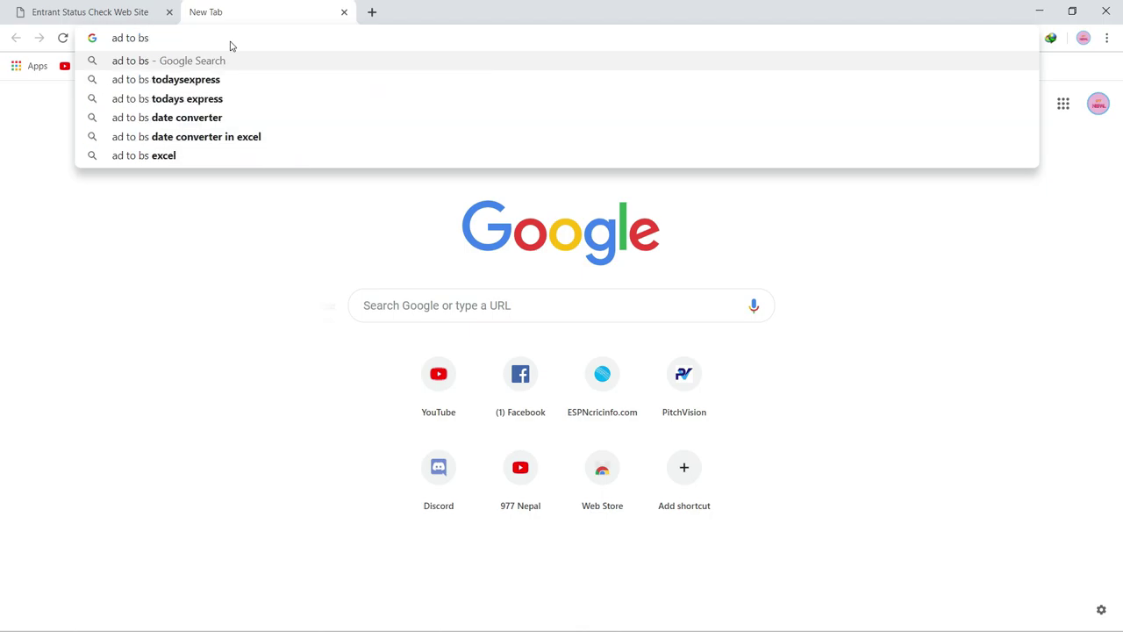
{"action": "key", "text": "Return"}
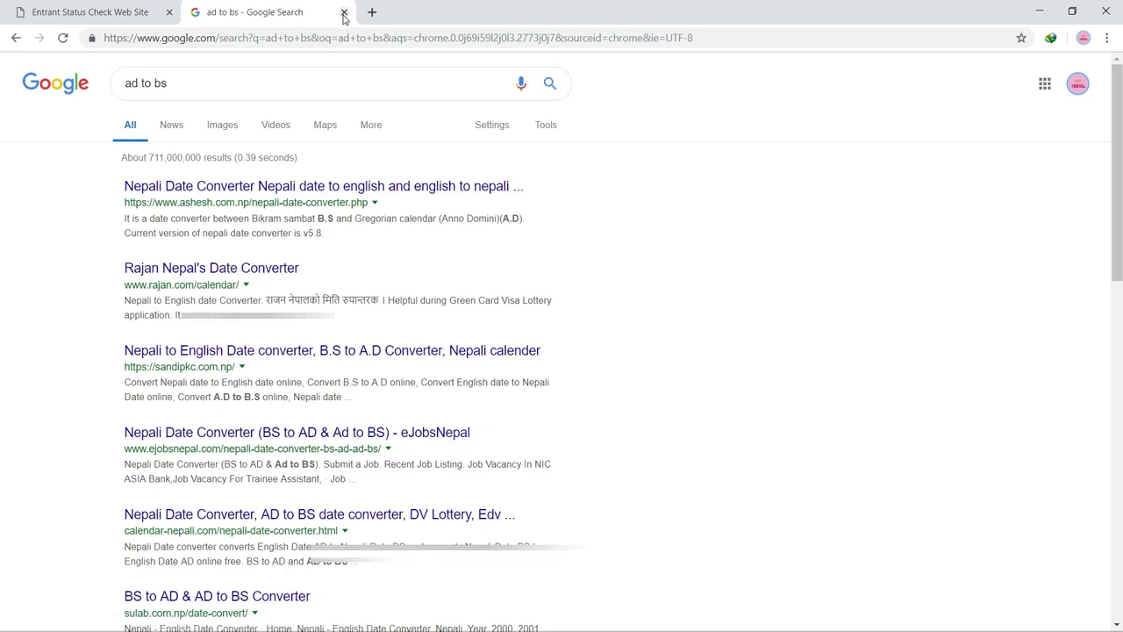
{"action": "left_click", "coordinate": [344, 12]}
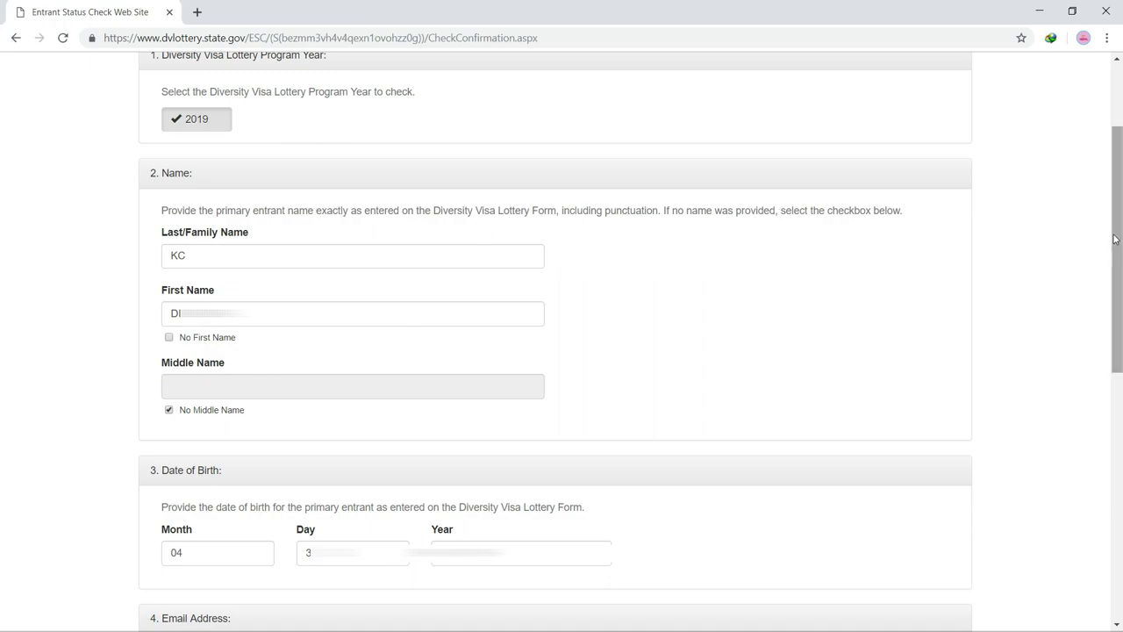
{"action": "left_click_drag", "start_coordinate": [1117, 223], "coordinate": [1107, 442]}
{"action": "left_click", "coordinate": [379, 169]}
{"action": "left_click", "coordinate": [375, 170]}
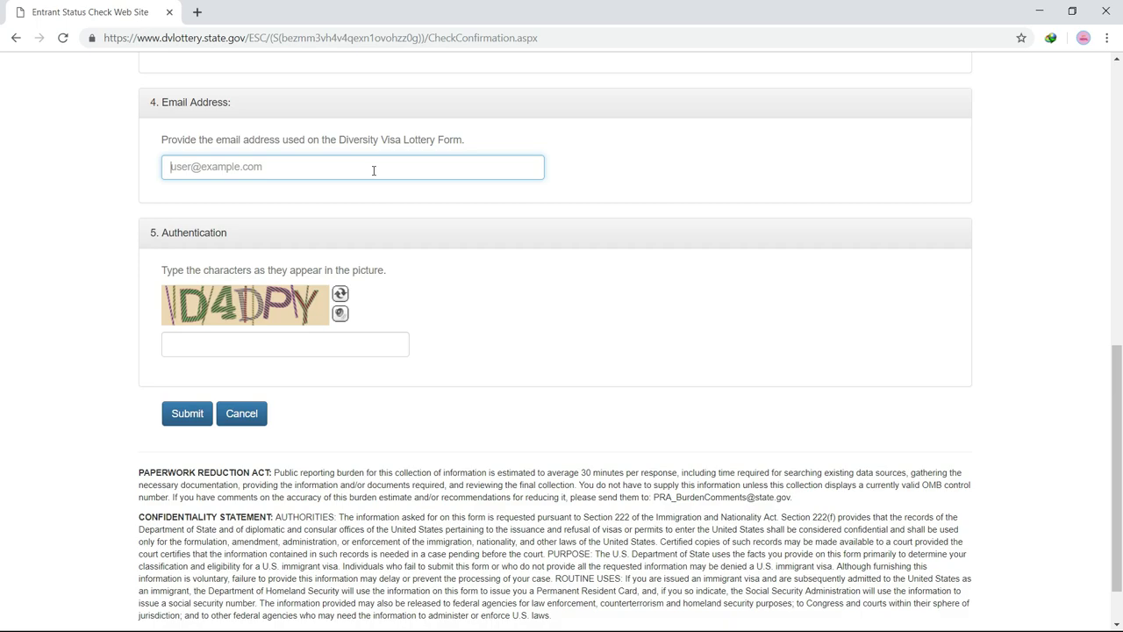
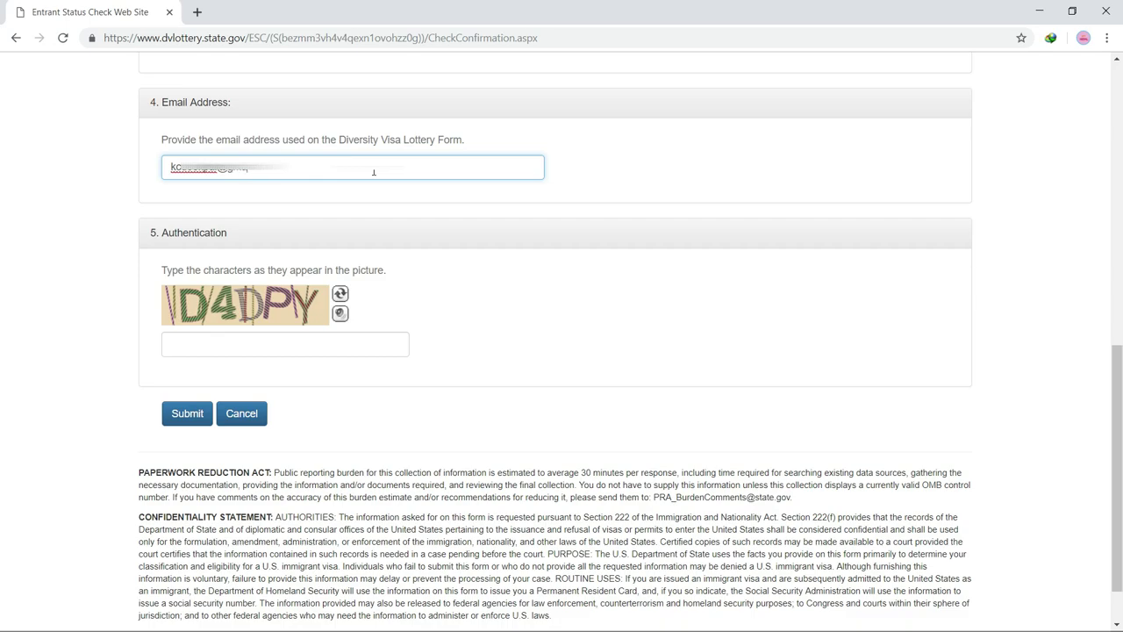
Step: Enter the entrant's e-mail address and the captcha characters, then submit to retrieve the confirmation number
{"action": "left_click", "coordinate": [255, 345]}
{"action": "type", "text": "D4DPY"}
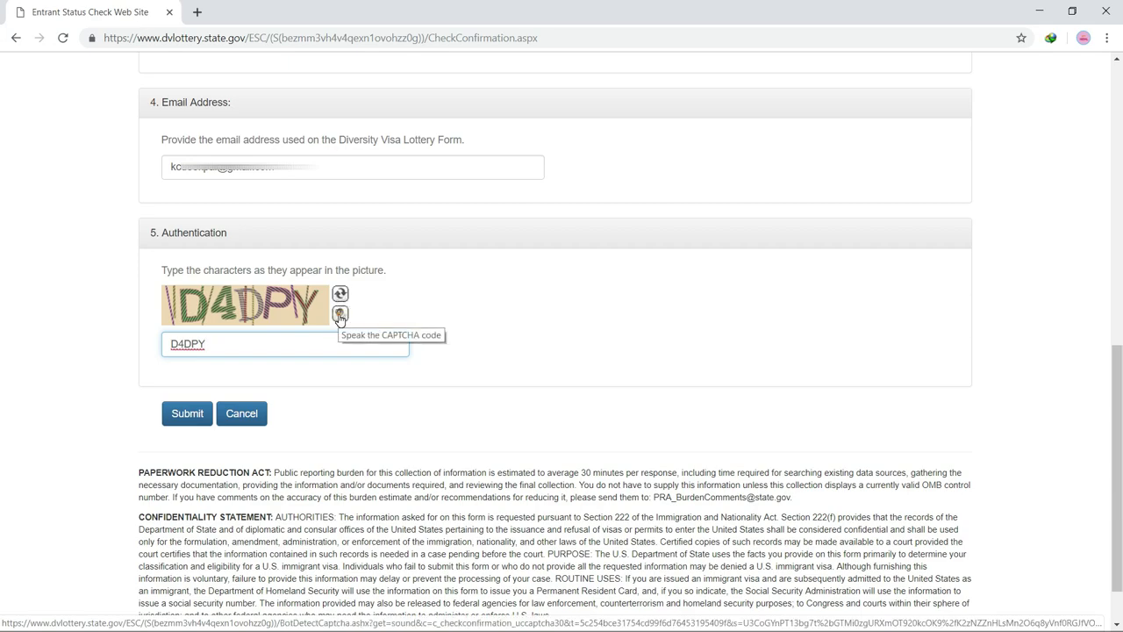
{"action": "left_click", "coordinate": [340, 315]}
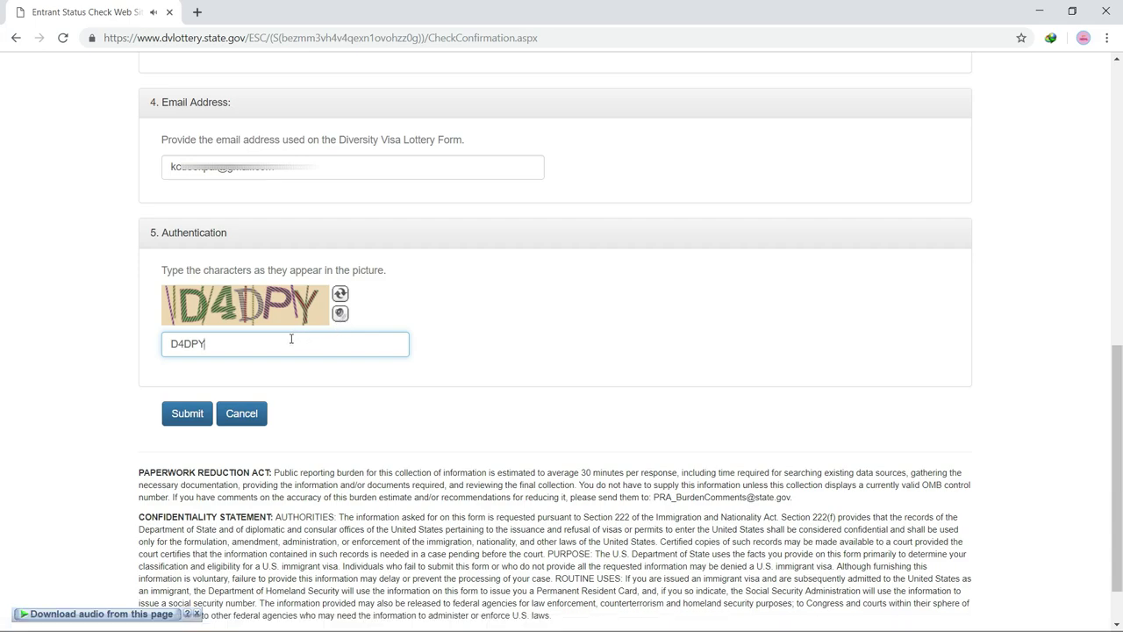
{"action": "left_click", "coordinate": [339, 315]}
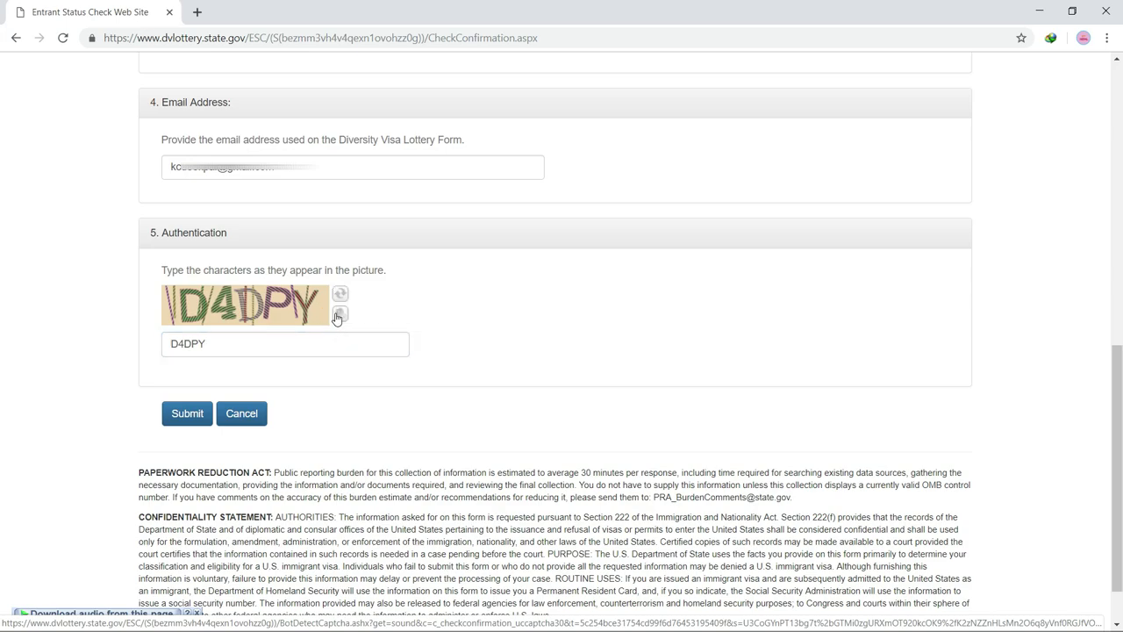
{"action": "left_click", "coordinate": [336, 334]}
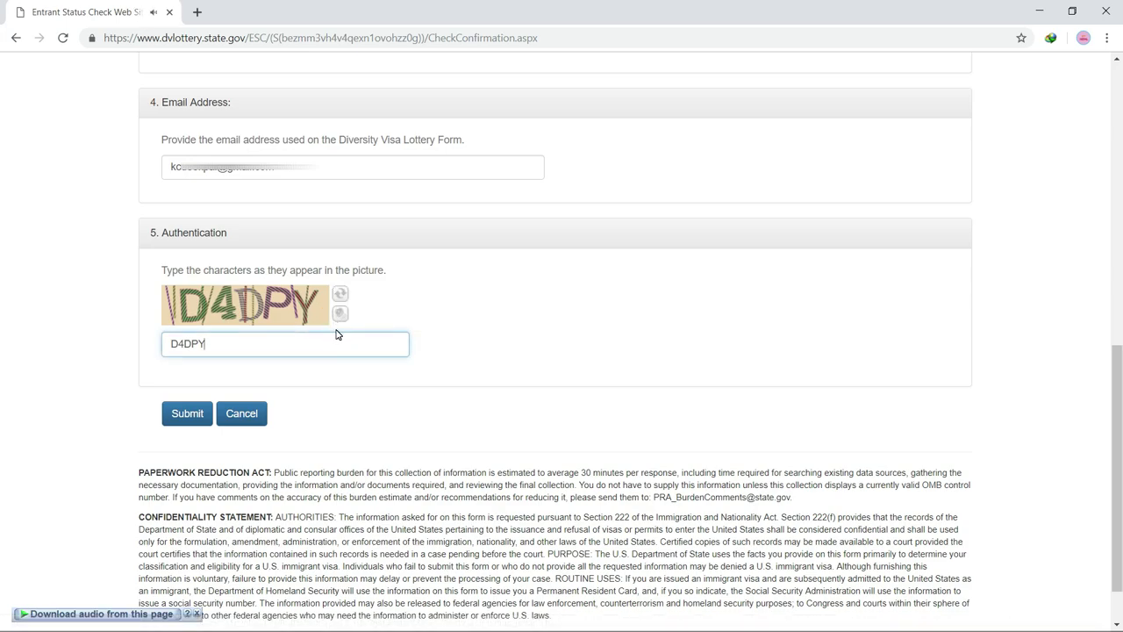
{"action": "left_click", "coordinate": [388, 413]}
{"action": "left_click", "coordinate": [189, 413]}
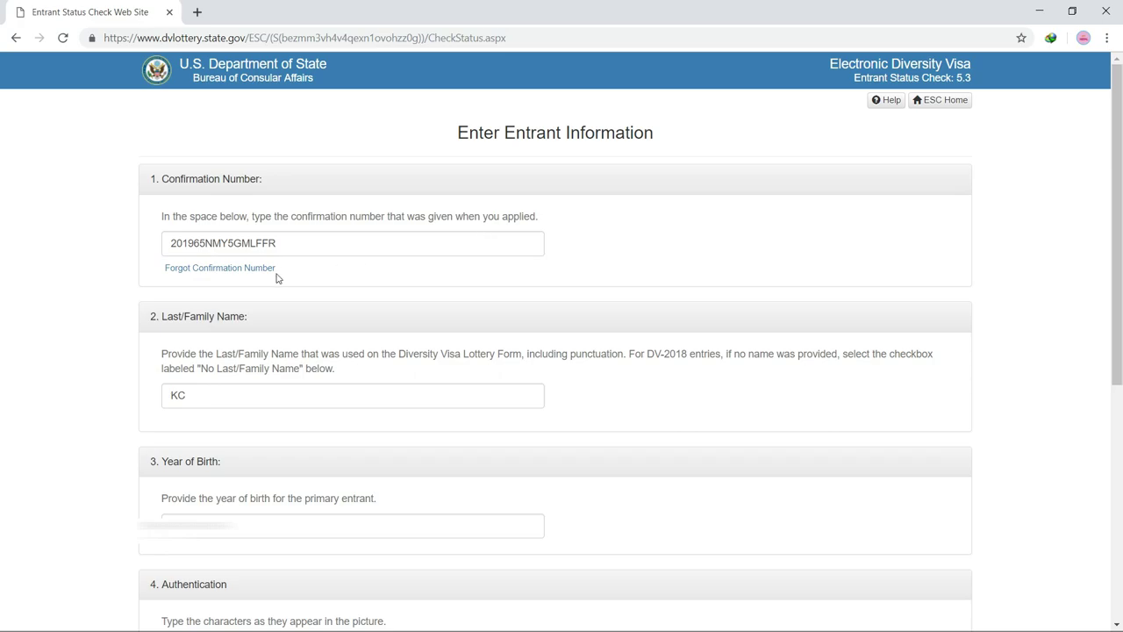
Step: Review the retrieved confirmation number and its 2019 prefix on the prefilled form
{"action": "left_click_drag", "start_coordinate": [286, 271], "coordinate": [165, 272]}
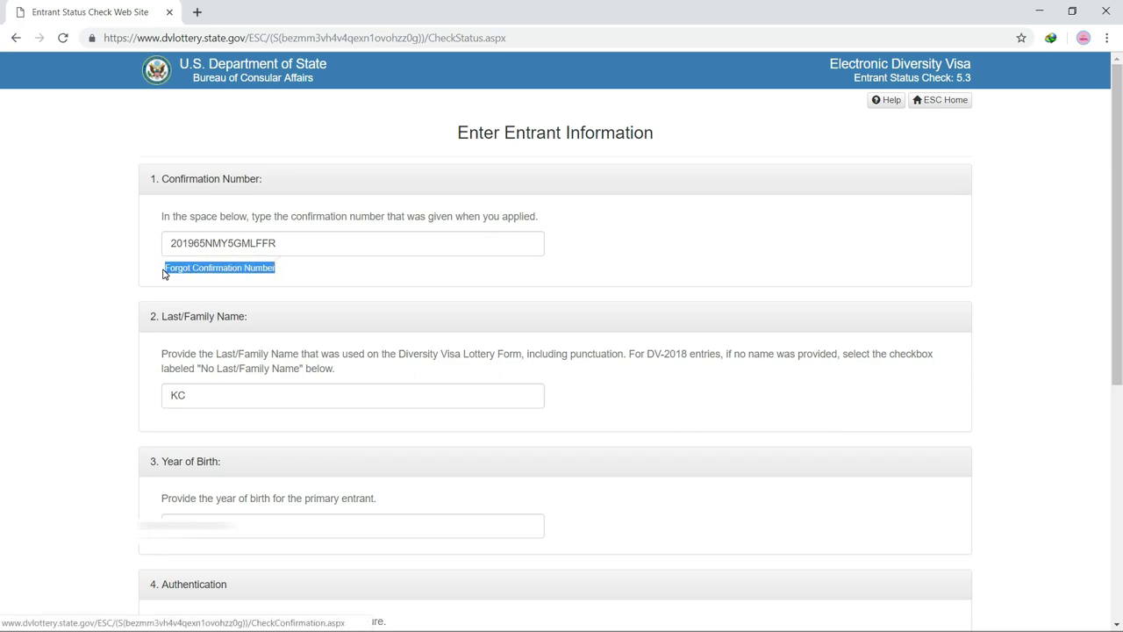
{"action": "double_click", "coordinate": [296, 243]}
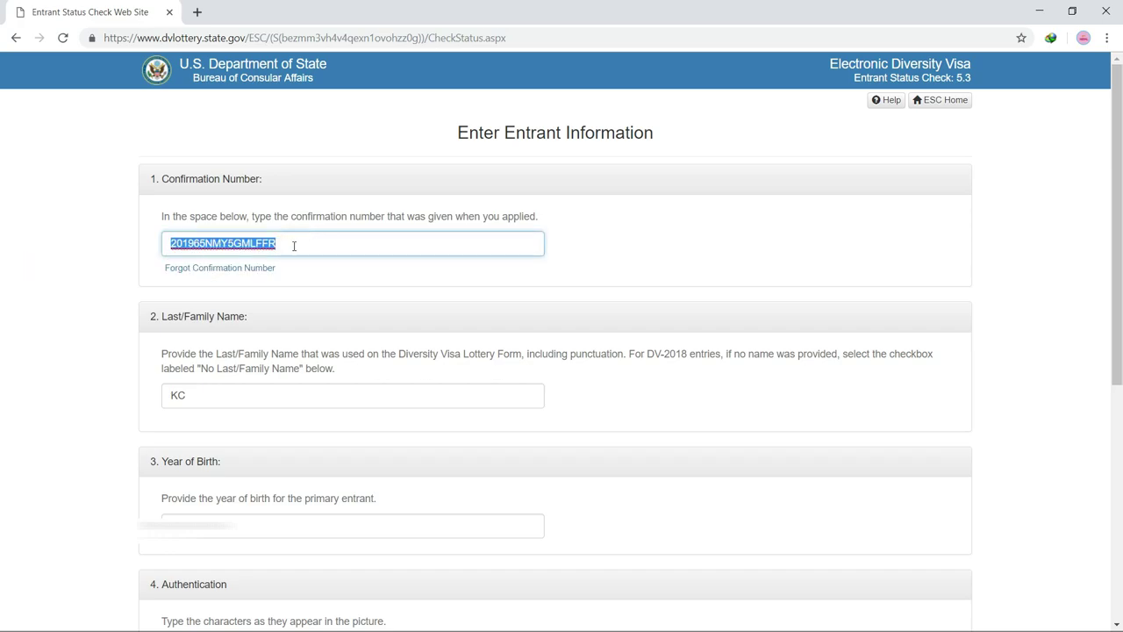
{"action": "left_click", "coordinate": [295, 246]}
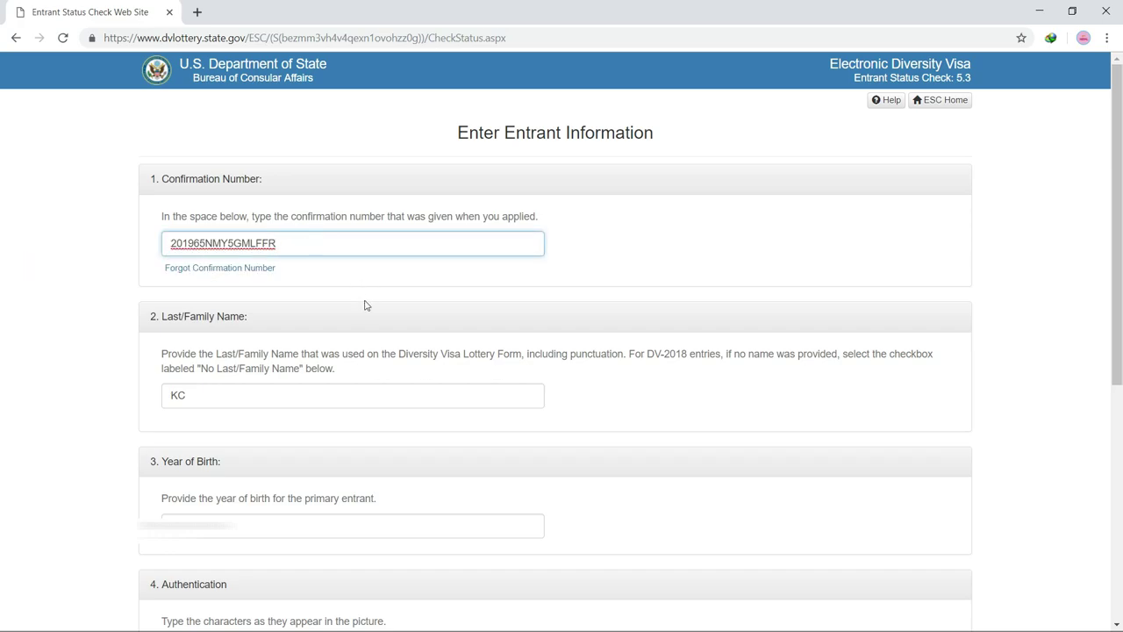
{"action": "left_click_drag", "start_coordinate": [195, 245], "coordinate": [154, 249]}
{"action": "left_click", "coordinate": [327, 280]}
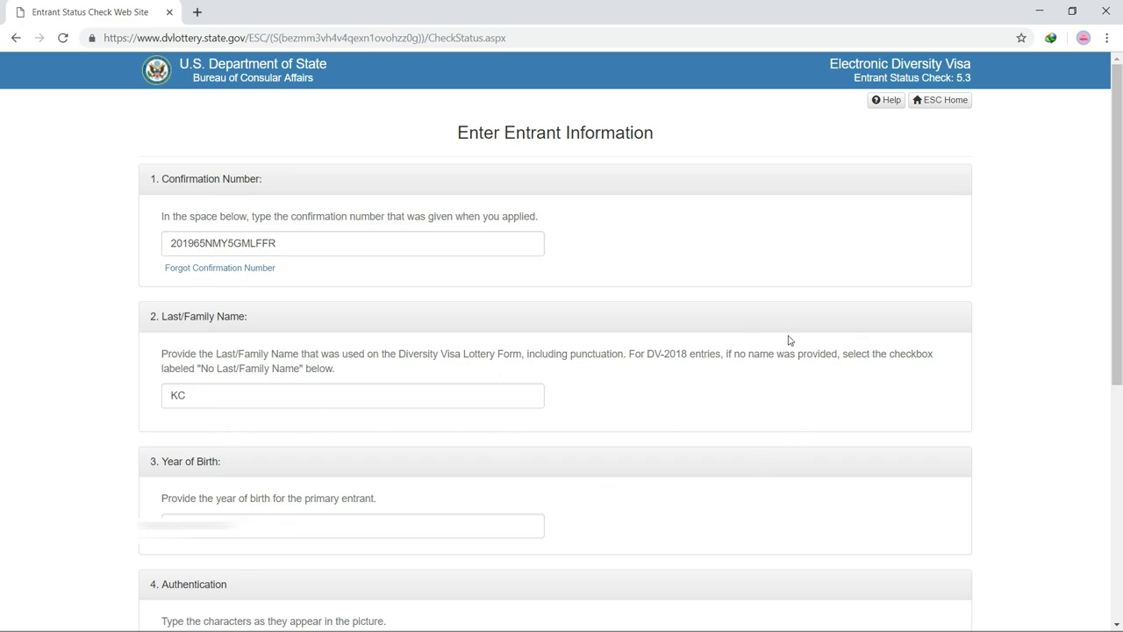
{"action": "left_click_drag", "start_coordinate": [1110, 187], "coordinate": [1093, 413]}
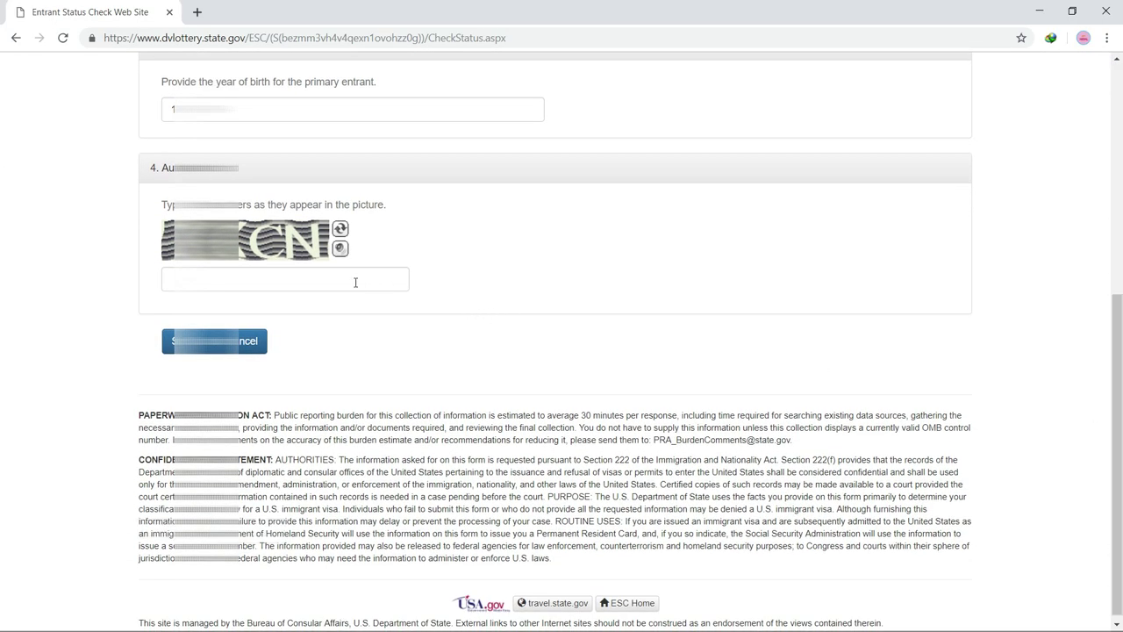
Step: Type the authentication characters and submit the entrant status check
{"action": "left_click", "coordinate": [301, 284]}
{"action": "type", "text": "J"}
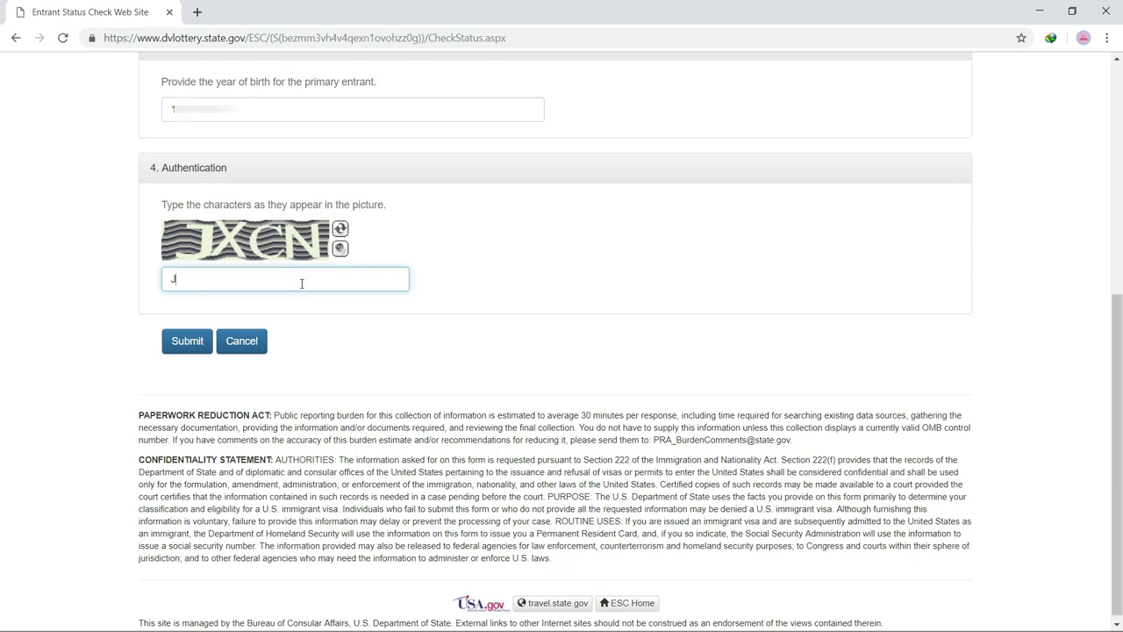
{"action": "type", "text": "XCB"}
{"action": "key", "text": "BackSpace"}
{"action": "type", "text": "N"}
{"action": "left_click", "coordinate": [185, 341]}
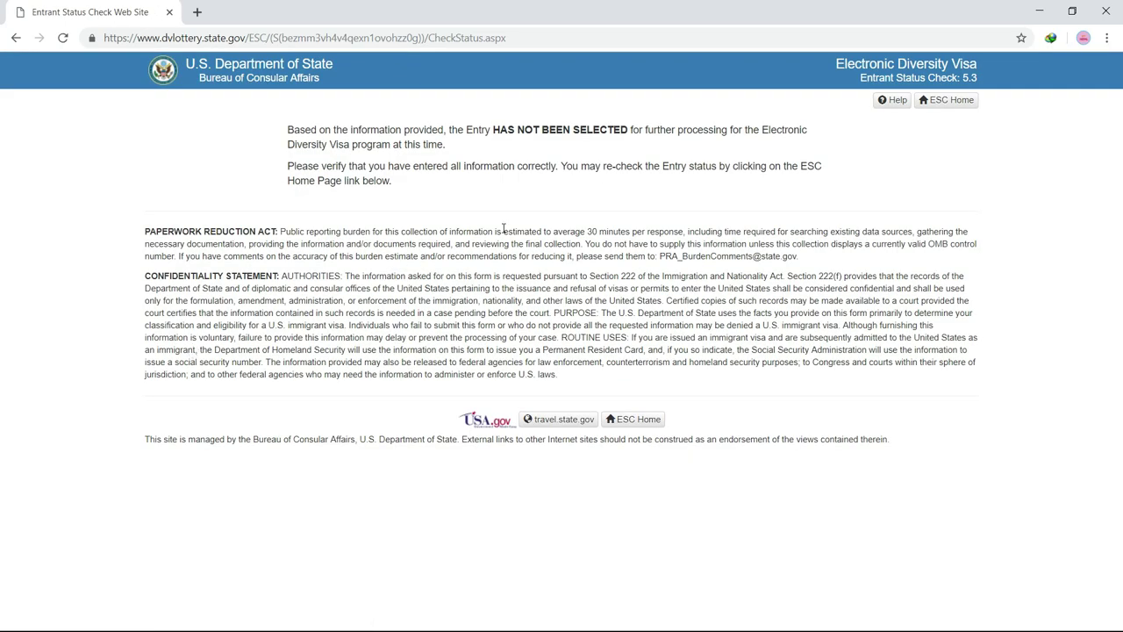
{"action": "left_click", "coordinate": [286, 131]}
{"action": "left_click_drag", "start_coordinate": [286, 132], "coordinate": [481, 132]}
{"action": "right_click", "coordinate": [481, 132]}
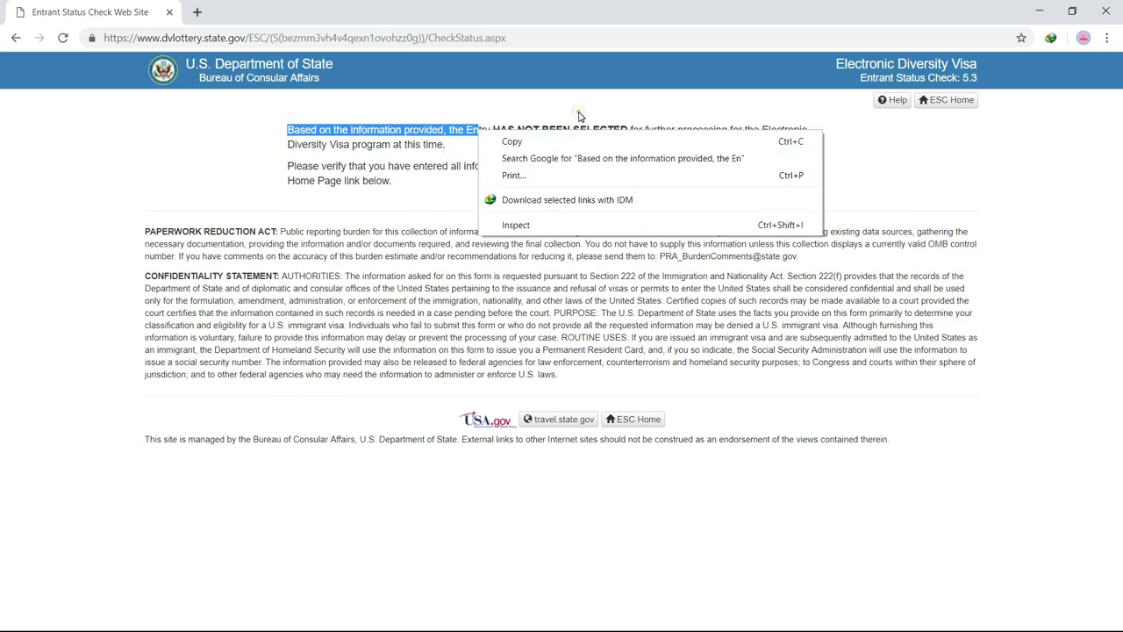
{"action": "left_click", "coordinate": [578, 113]}
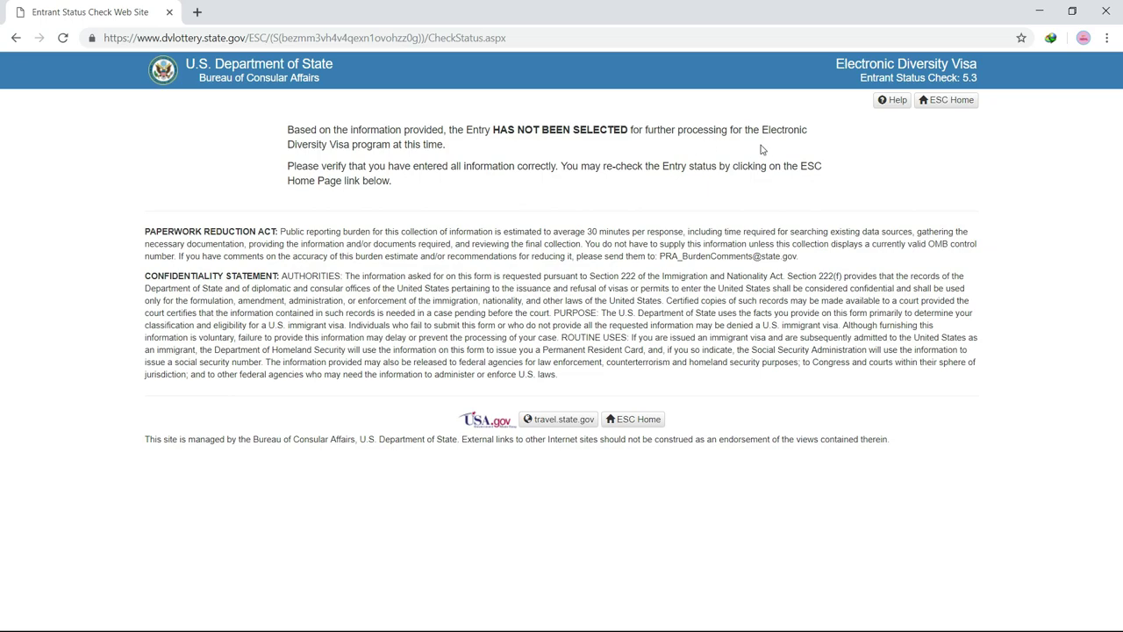
{"action": "left_click", "coordinate": [438, 181]}
{"action": "left_click_drag", "start_coordinate": [289, 131], "coordinate": [499, 150]}
{"action": "left_click_drag", "start_coordinate": [294, 167], "coordinate": [376, 180]}
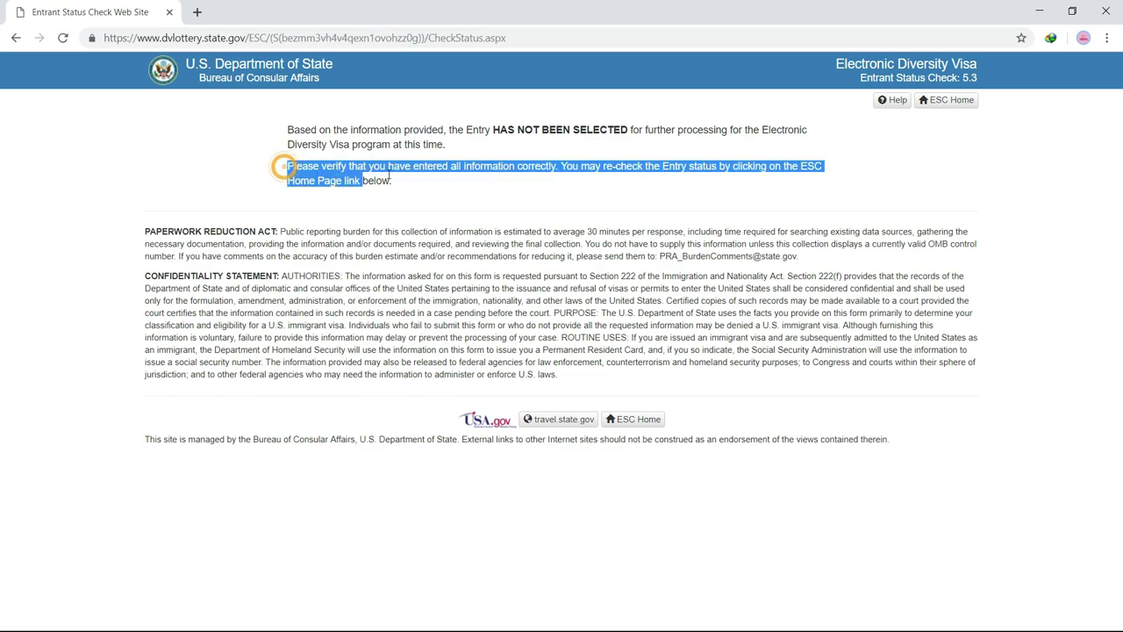
{"action": "left_click", "coordinate": [505, 195]}
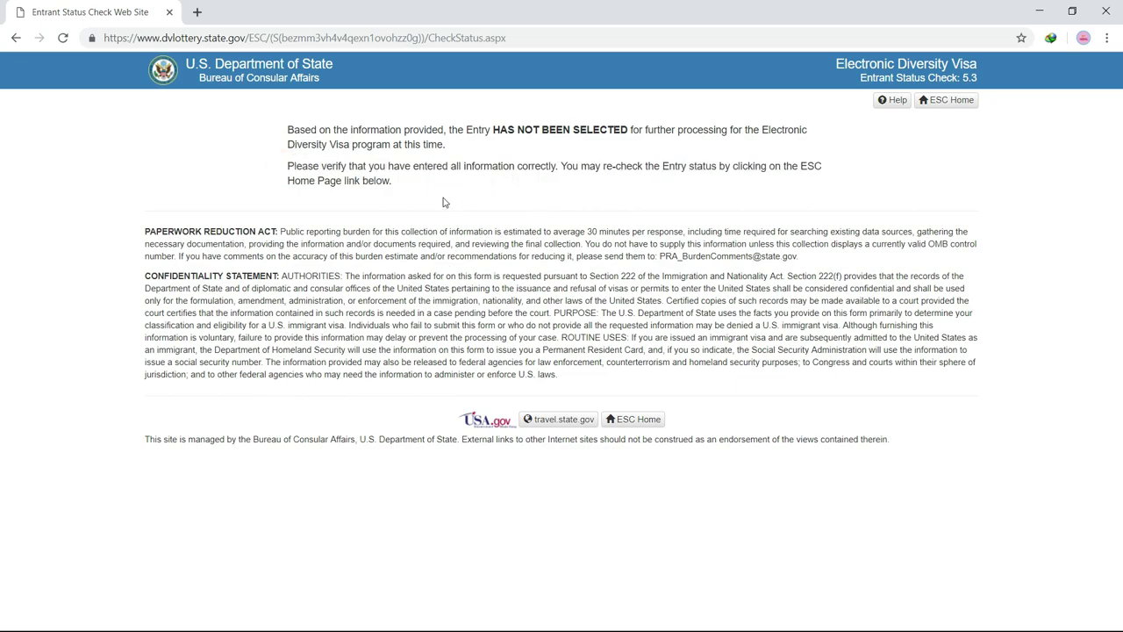
{"action": "left_click_drag", "start_coordinate": [401, 185], "coordinate": [282, 127]}
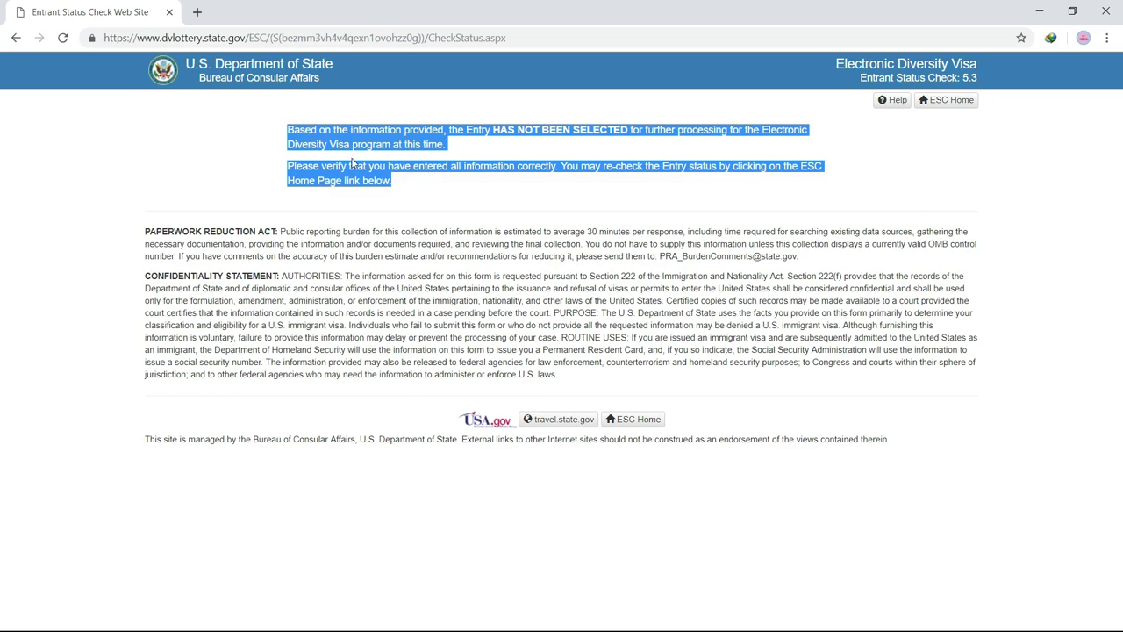
{"action": "left_click", "coordinate": [442, 198]}
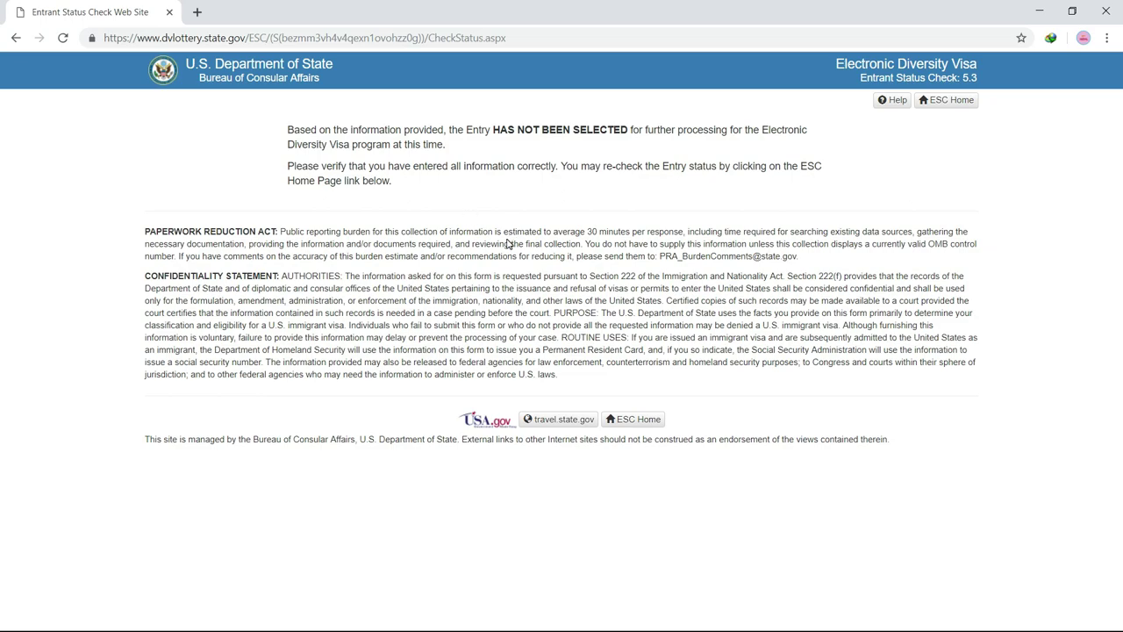
{"action": "left_click", "coordinate": [408, 190]}
{"action": "left_click_drag", "start_coordinate": [408, 191], "coordinate": [287, 129]}
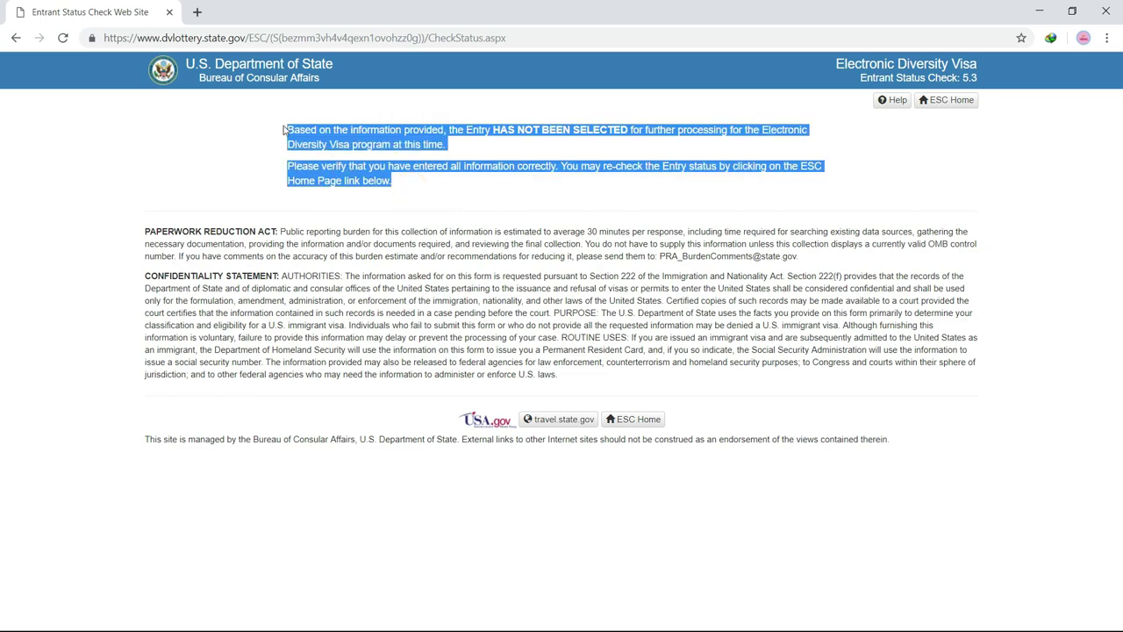
{"action": "left_click", "coordinate": [494, 204]}
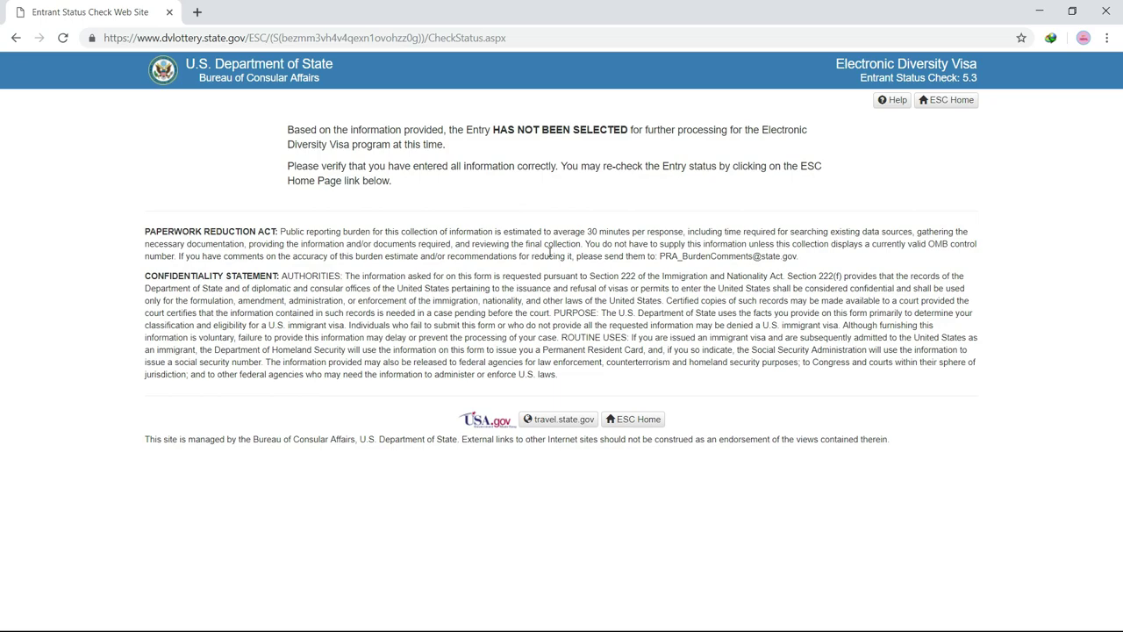
{"action": "left_click", "coordinate": [643, 423]}
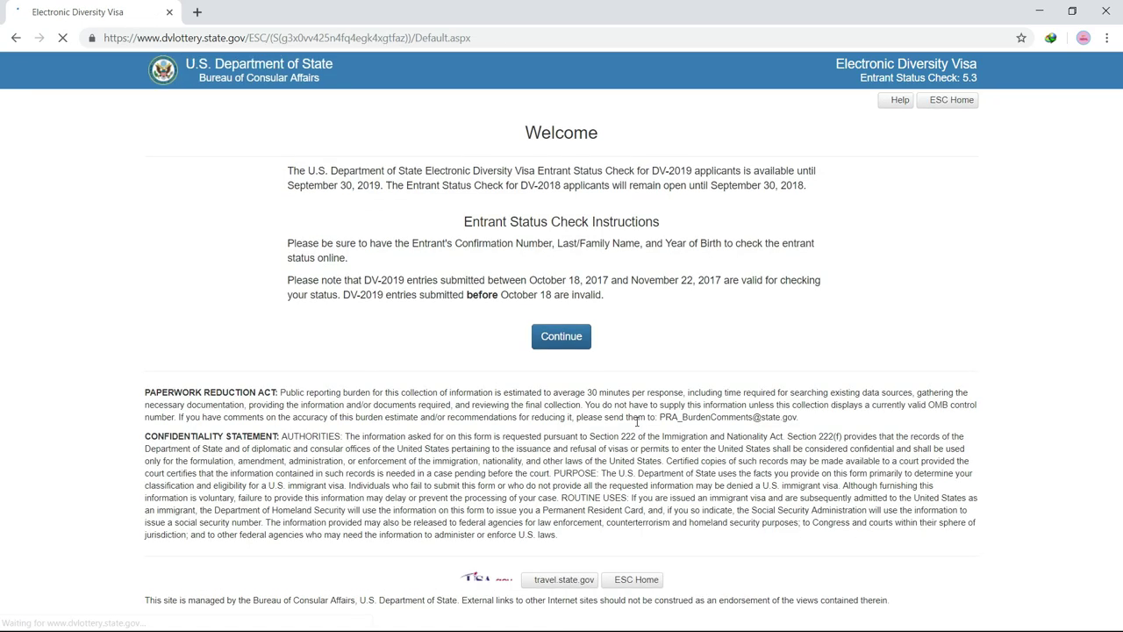
Step: Continue from the Welcome page to a fresh, empty Enter Entrant Information form and scroll through it
{"action": "left_click", "coordinate": [566, 341]}
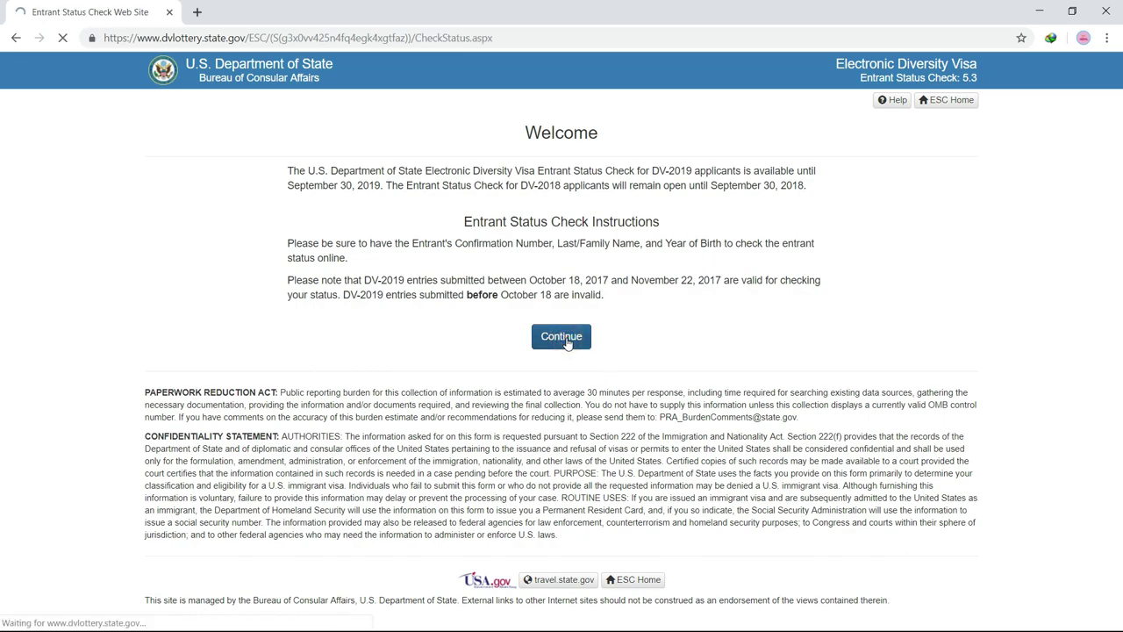
{"action": "scroll", "coordinate": [363, 271], "scroll_direction": "down", "scroll_amount": 1}
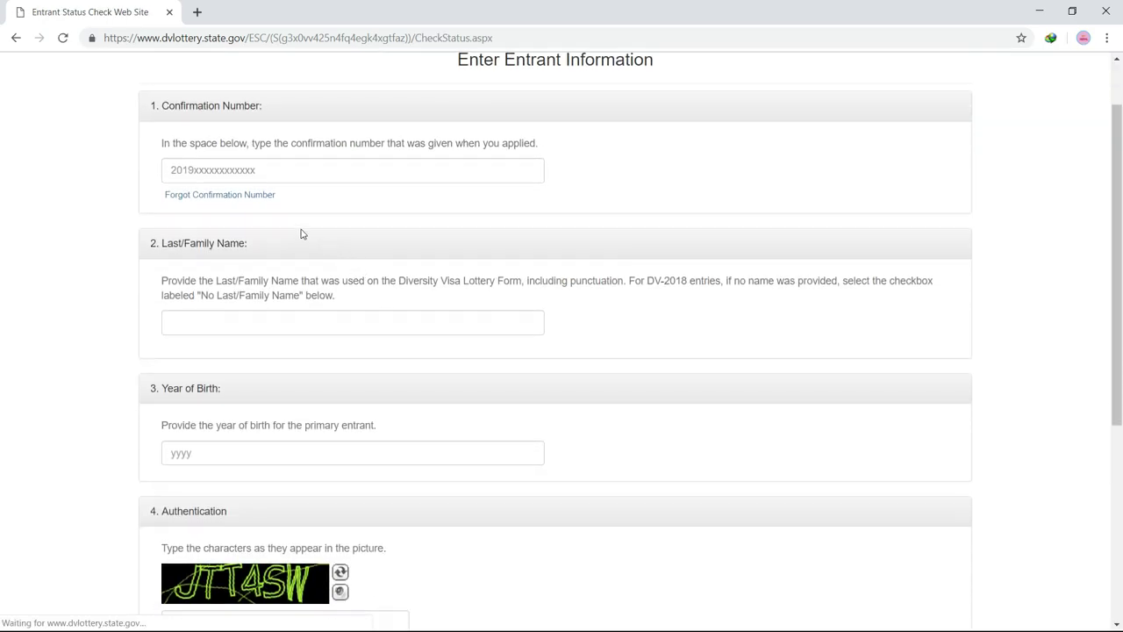
{"action": "left_click_drag", "start_coordinate": [145, 103], "coordinate": [522, 150]}
{"action": "left_click", "coordinate": [694, 162]}
{"action": "scroll", "coordinate": [351, 246], "scroll_direction": "down", "scroll_amount": 1}
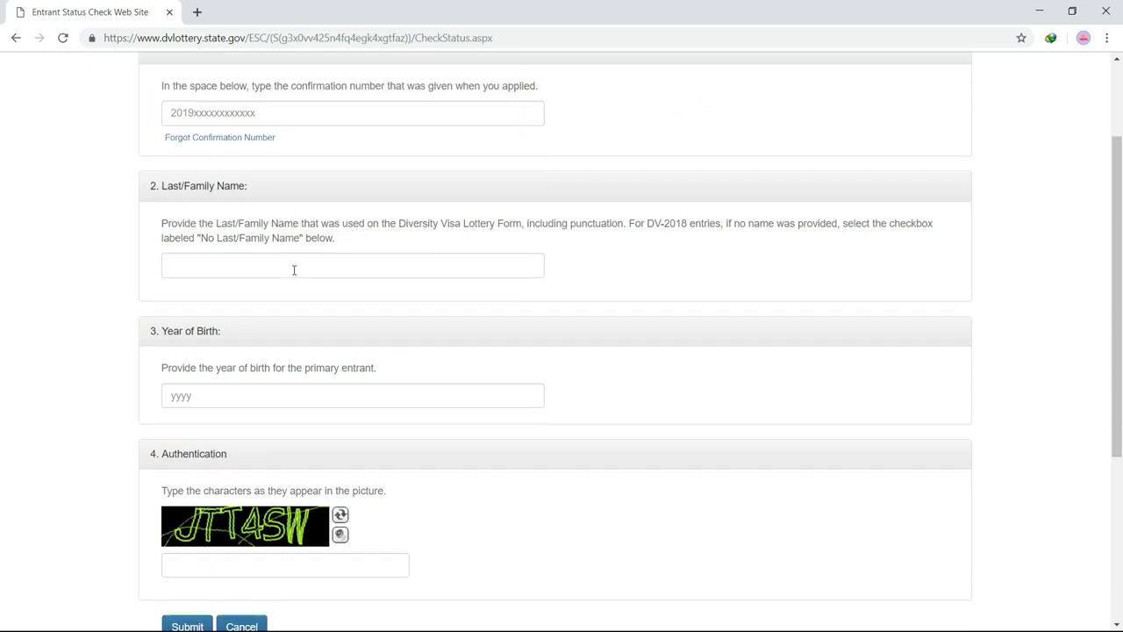